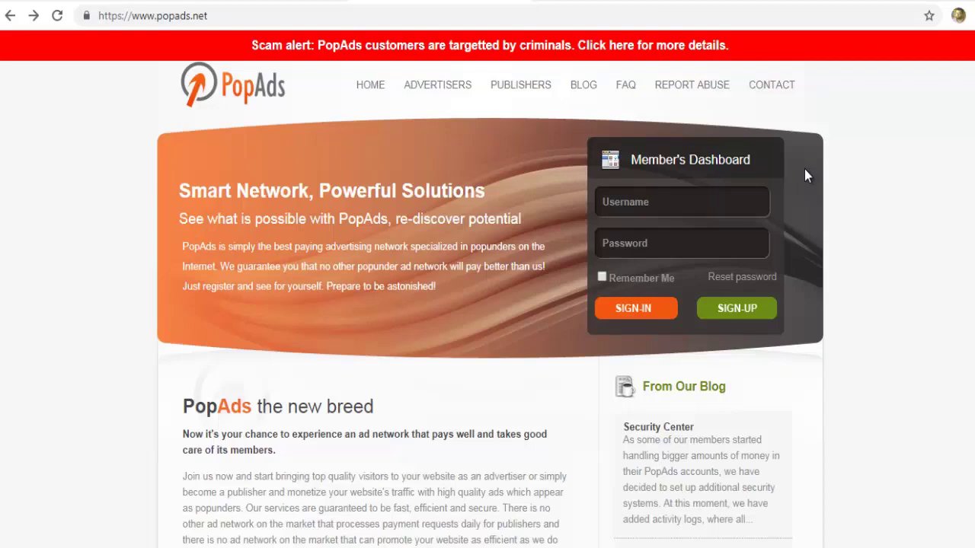
Start a PopAds sign-up and enter the username and the e-mail address twice
click(748, 308)
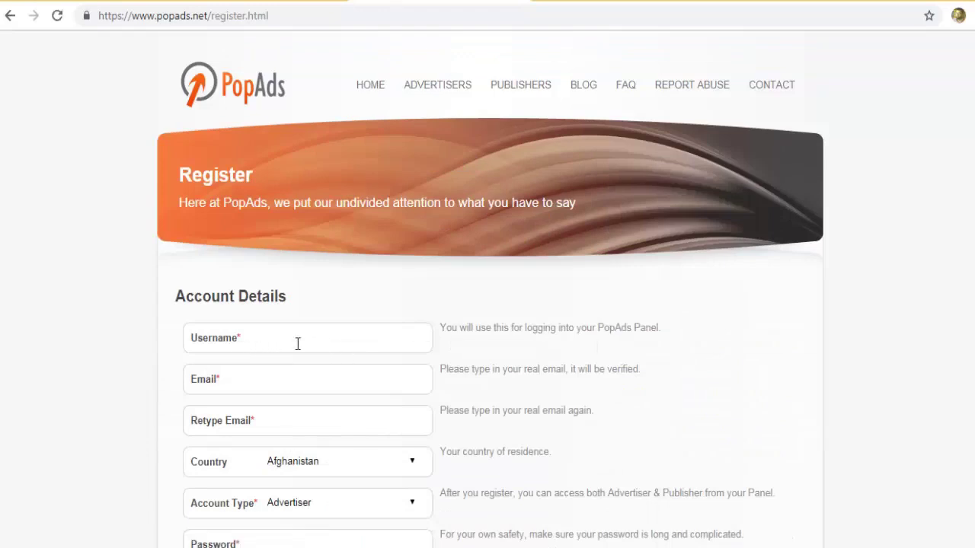
click(297, 343)
text(mfh79)
click(275, 379)
click(277, 419)
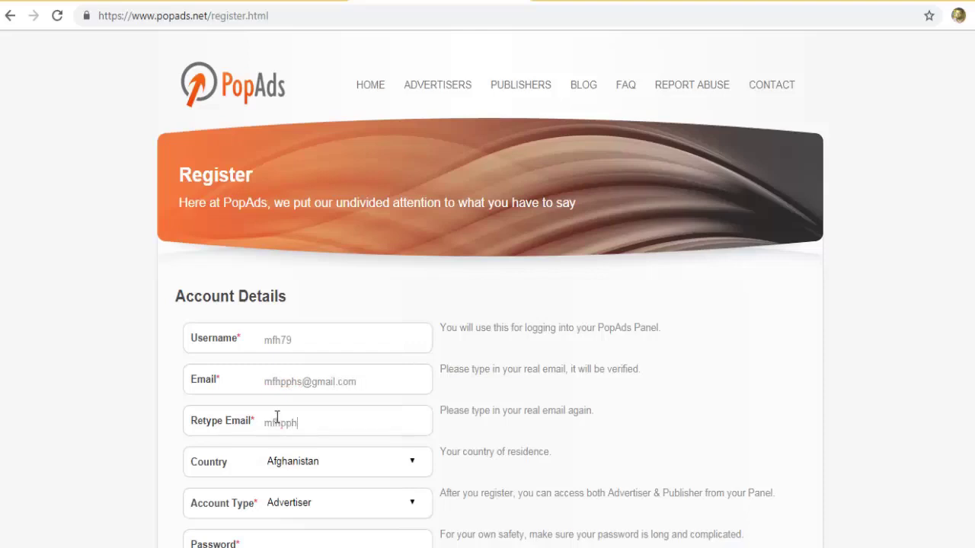
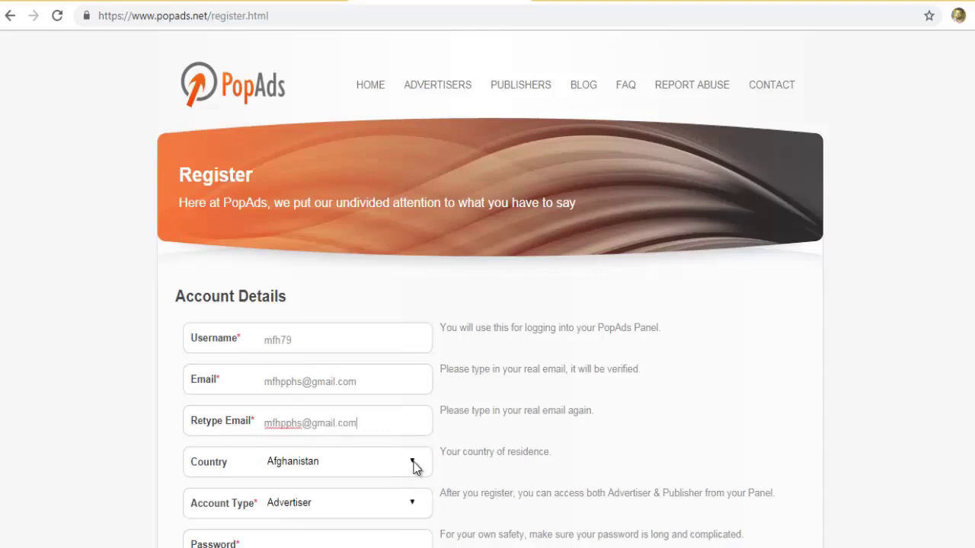
Set the country to Bangladesh and the account type to Publisher
click(415, 467)
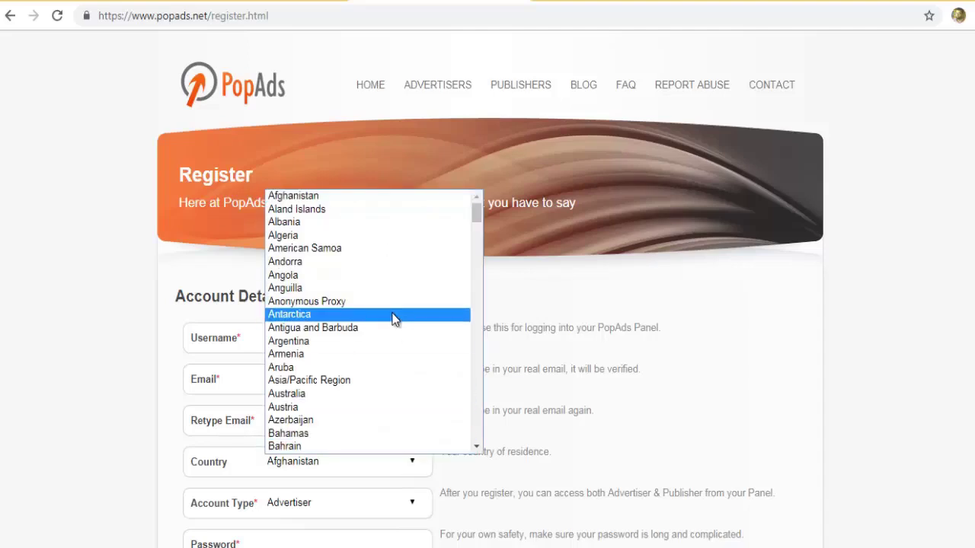
scroll(393, 319, down, 4)
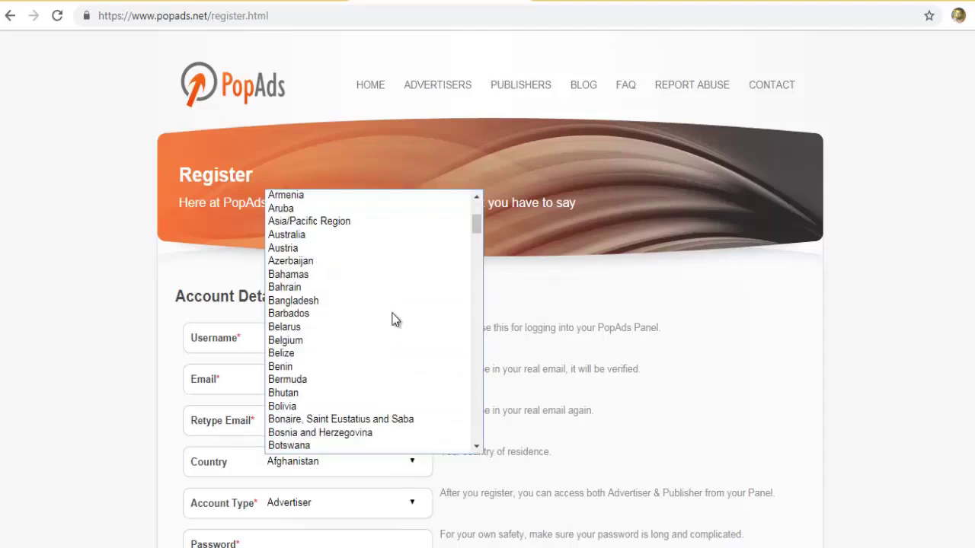
click(320, 301)
scroll(407, 429, down, 1)
click(307, 421)
click(354, 439)
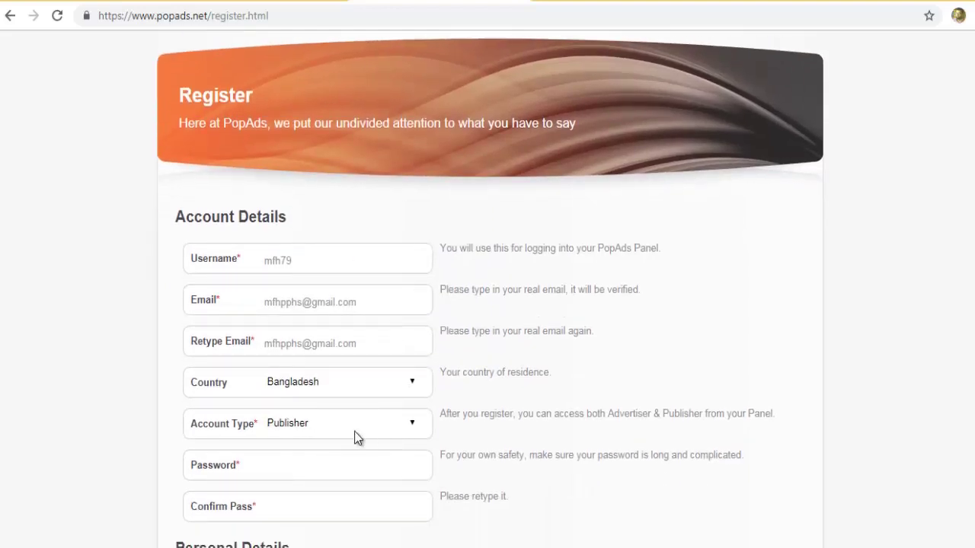
Enter the account password and confirm it in the second field
scroll(374, 431, down, 1)
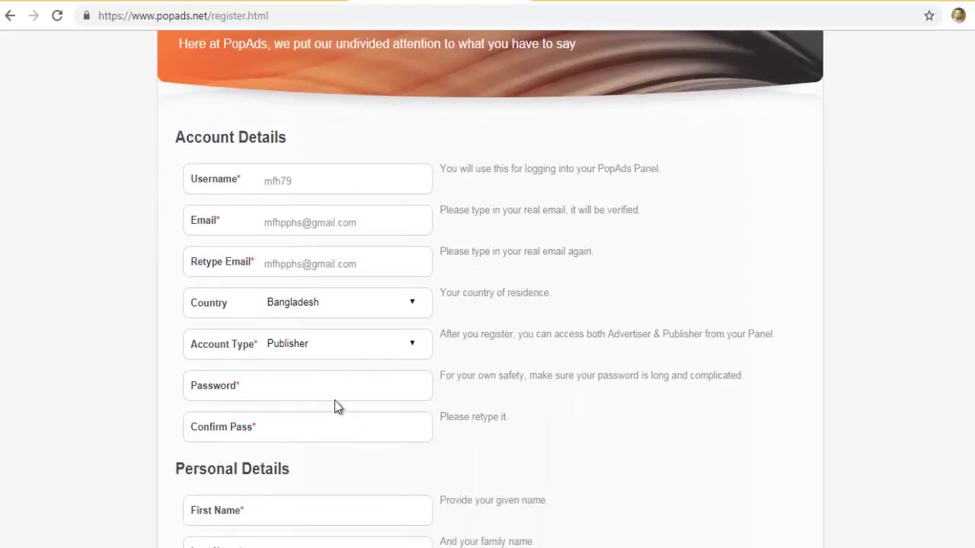
click(276, 385)
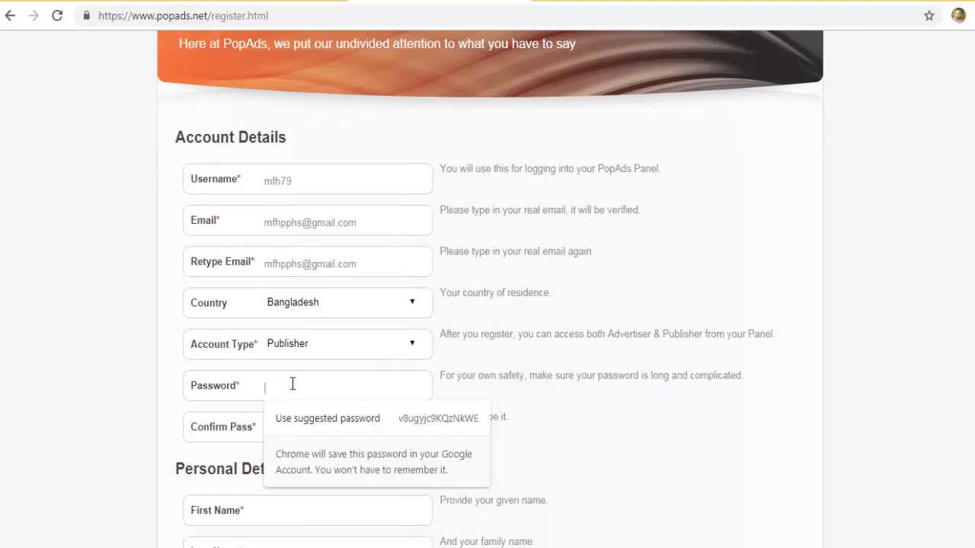
text(•••••••••)
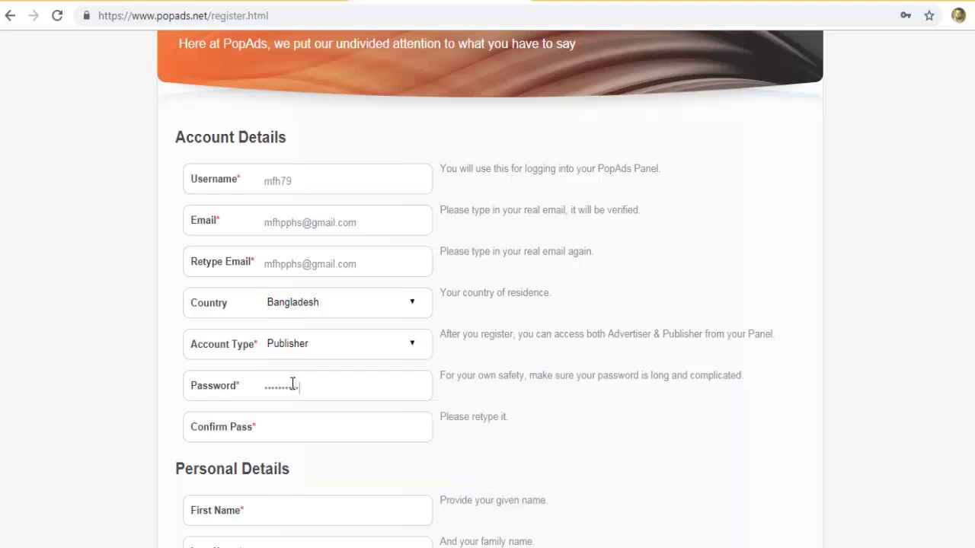
click(276, 424)
text(••••••••••)
scroll(278, 426, down, 2)
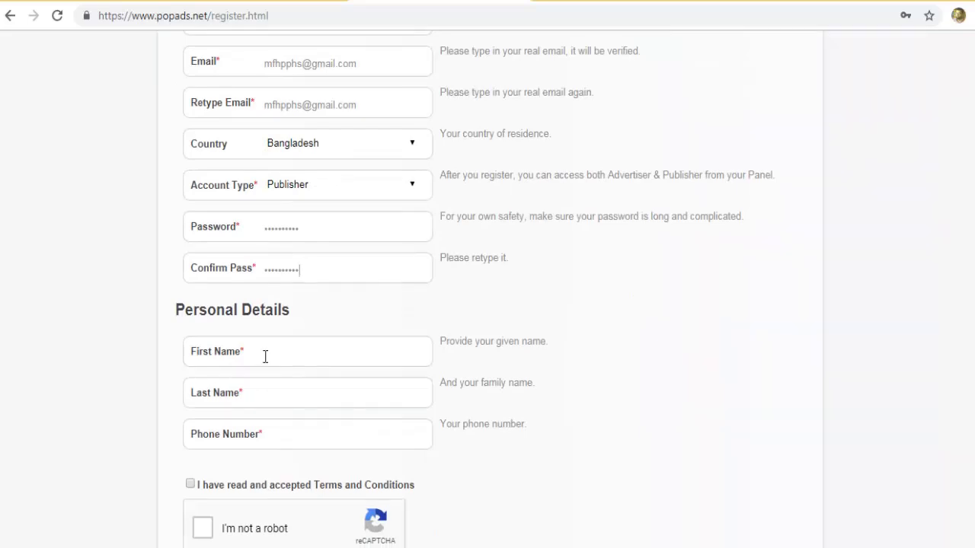
Enter the user's first name, last name and phone number
click(272, 354)
click(273, 396)
click(278, 439)
text(01)
key(BackSpace)
key(BackSpace)
Accept the Terms and Conditions and start the reCAPTCHA check
scroll(199, 414, down, 1)
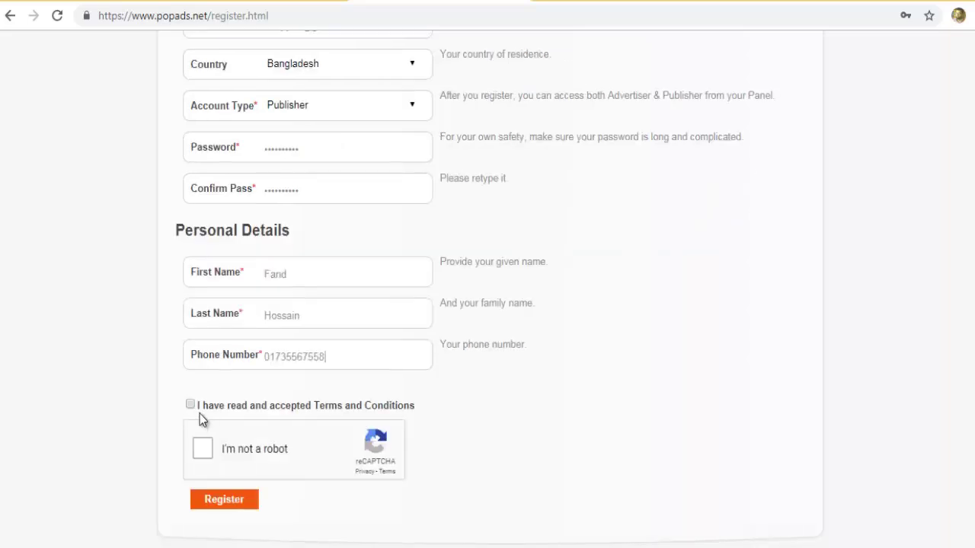
click(190, 406)
click(205, 448)
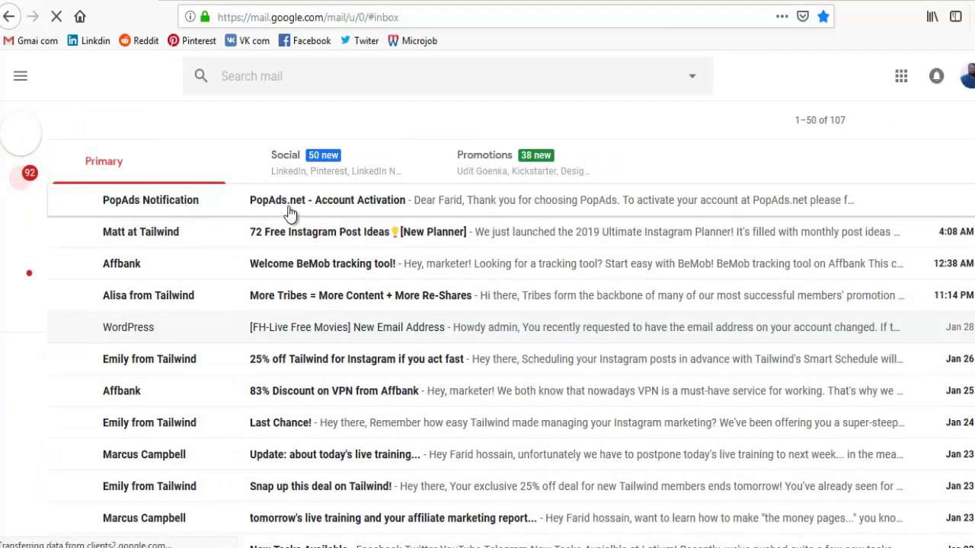
Open the PopAds Account Activation e-mail in the Gmail inbox
click(366, 202)
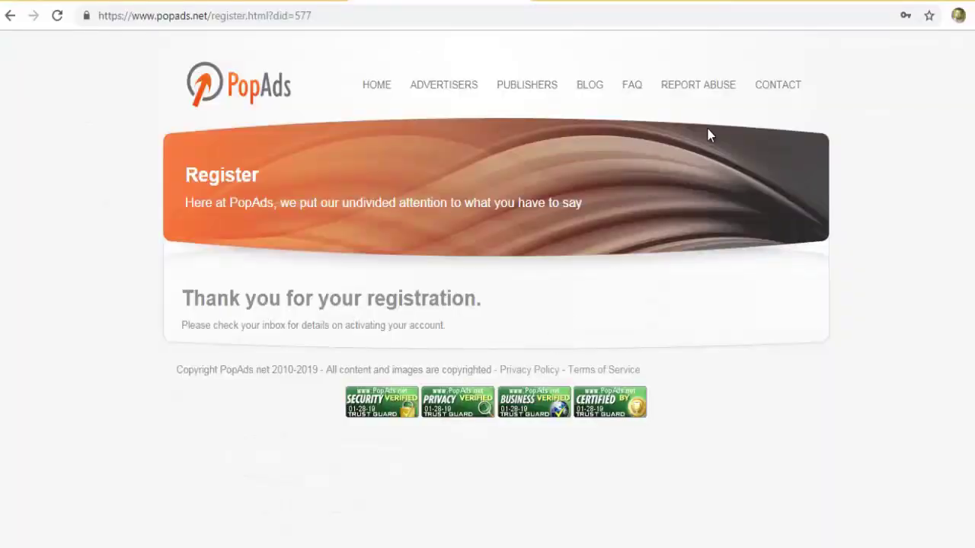
Return to the PopAds home page and sign in to the publisher account
click(374, 89)
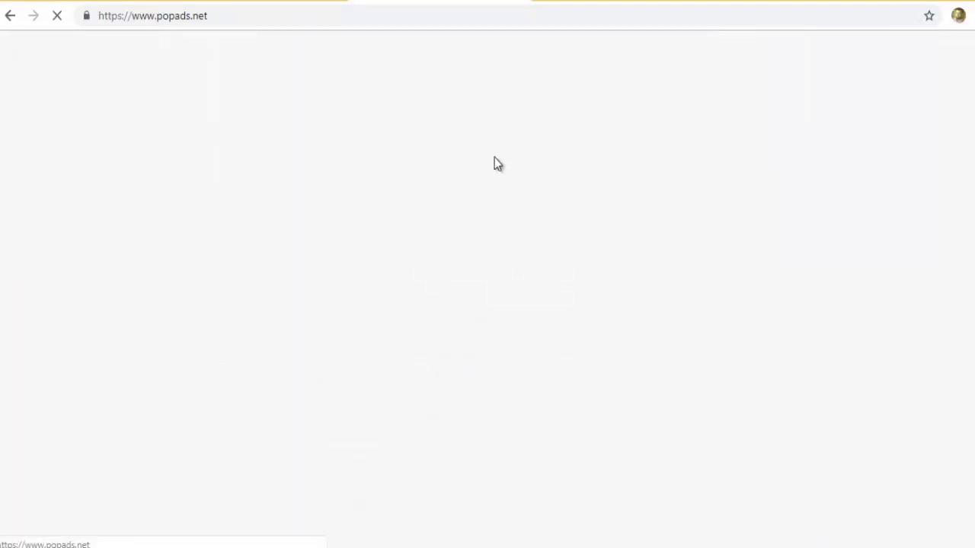
click(596, 309)
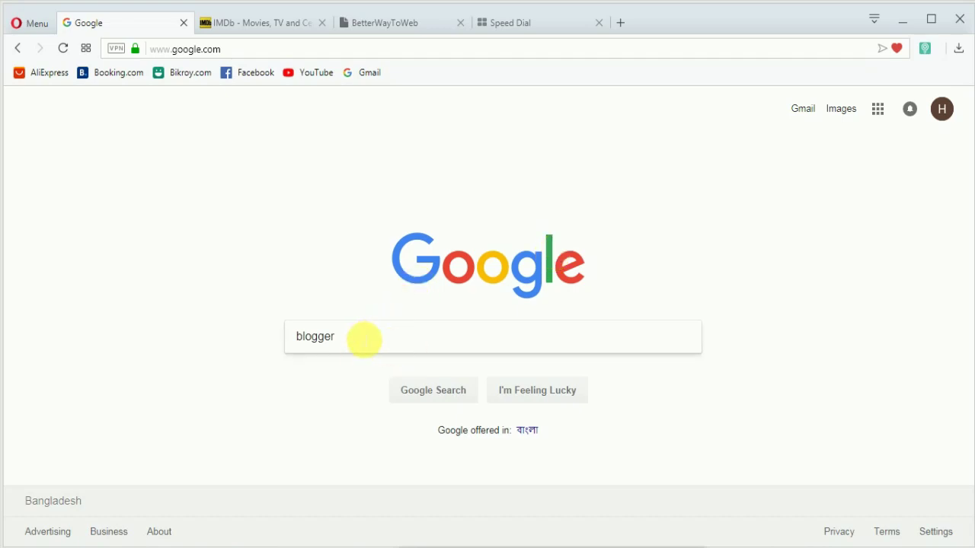
Search Google for 'blogger' and open the Blogger.com result
click(355, 336)
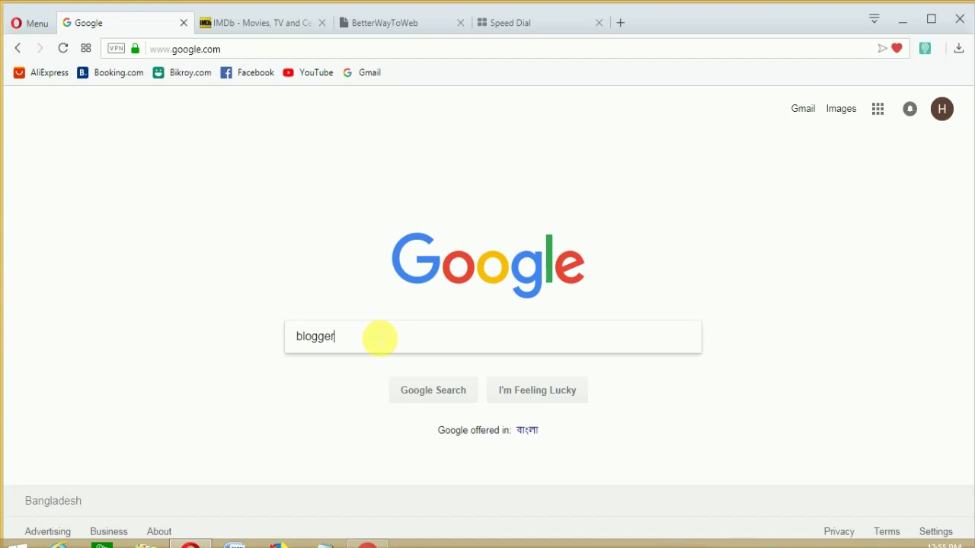
key(Return)
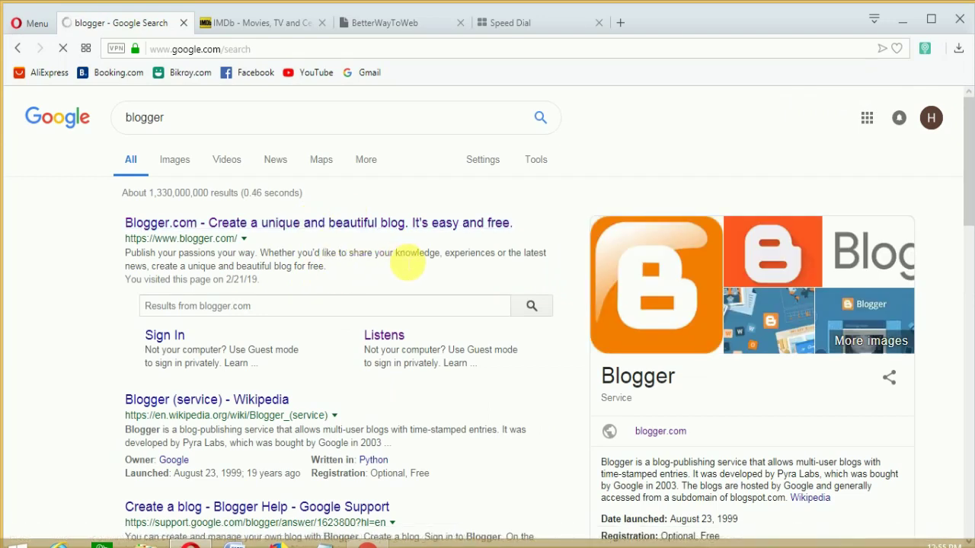
click(131, 223)
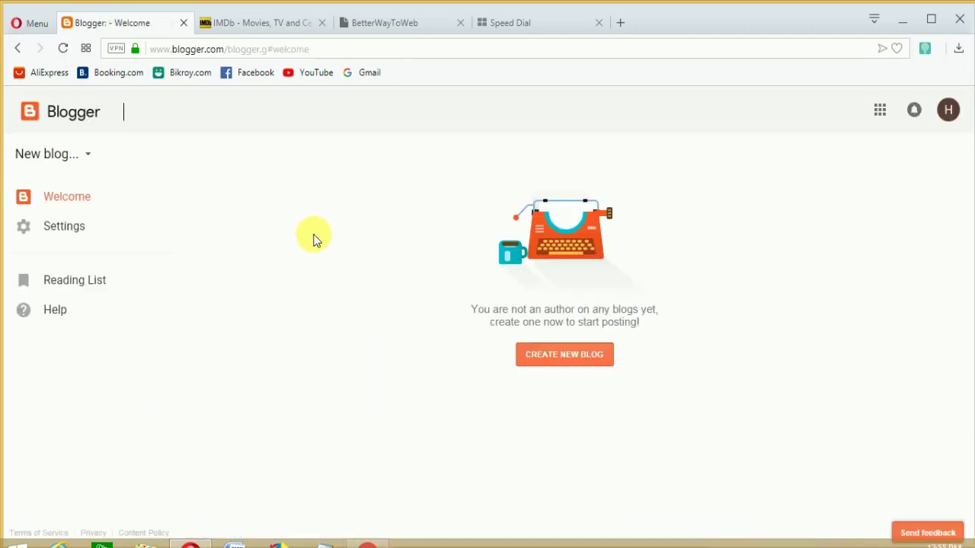
Start a new blog titled 'Best Movie Online'
click(572, 354)
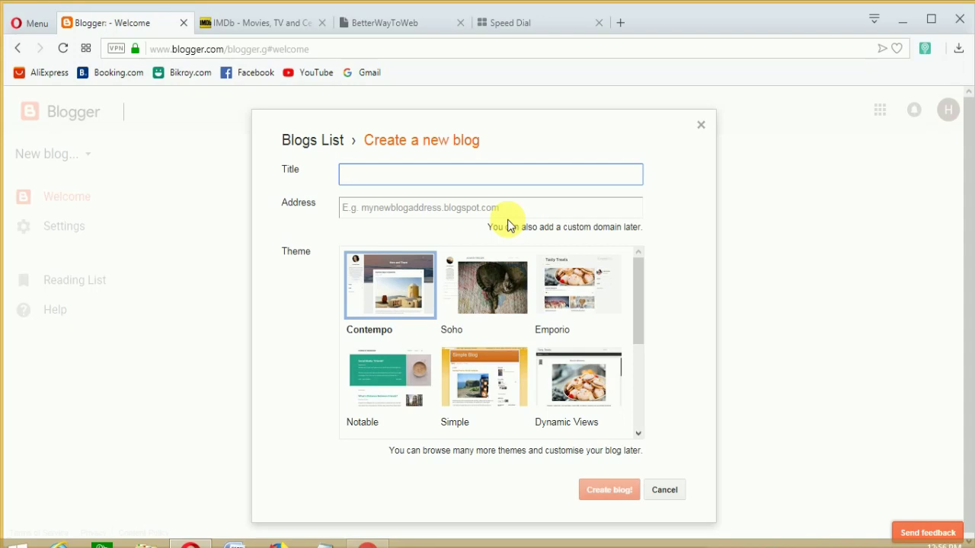
text(Best)
text(Movie Online)
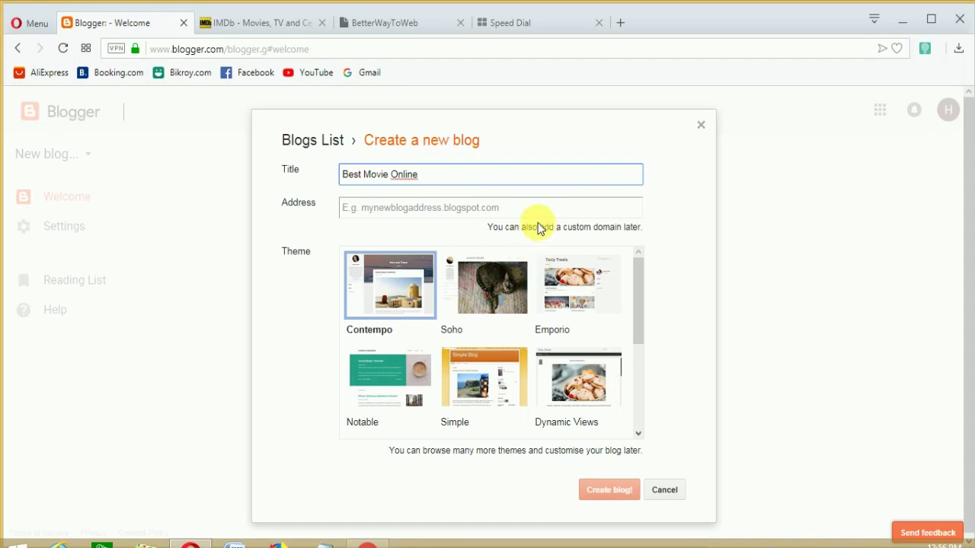
Set the address to bestmovicreator.blogspot.com, choose the Emporio theme and create the blog
click(374, 213)
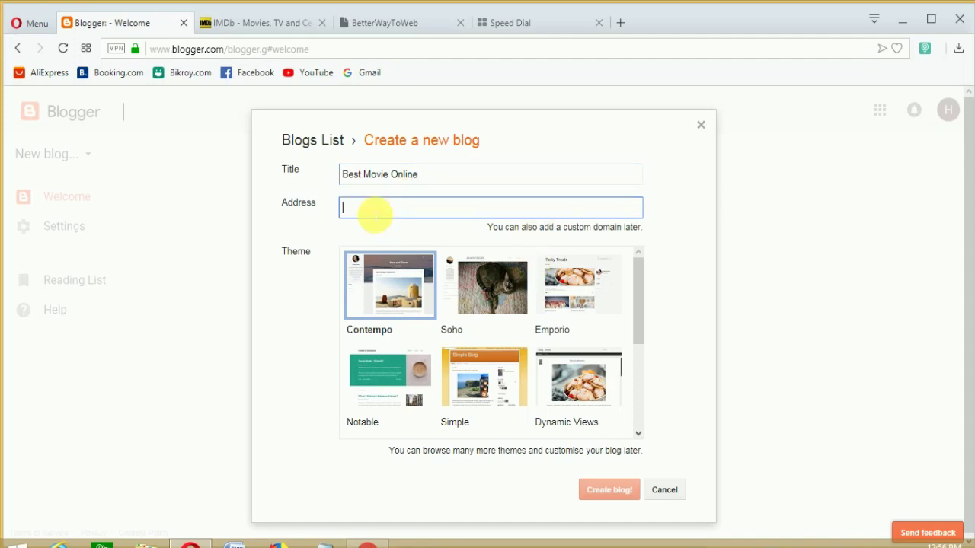
text(best)
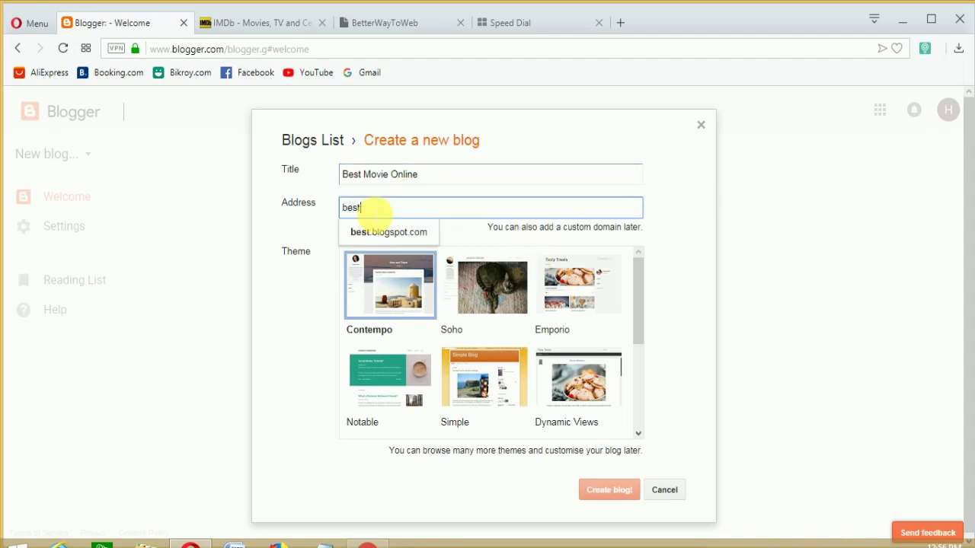
text(movieonline)
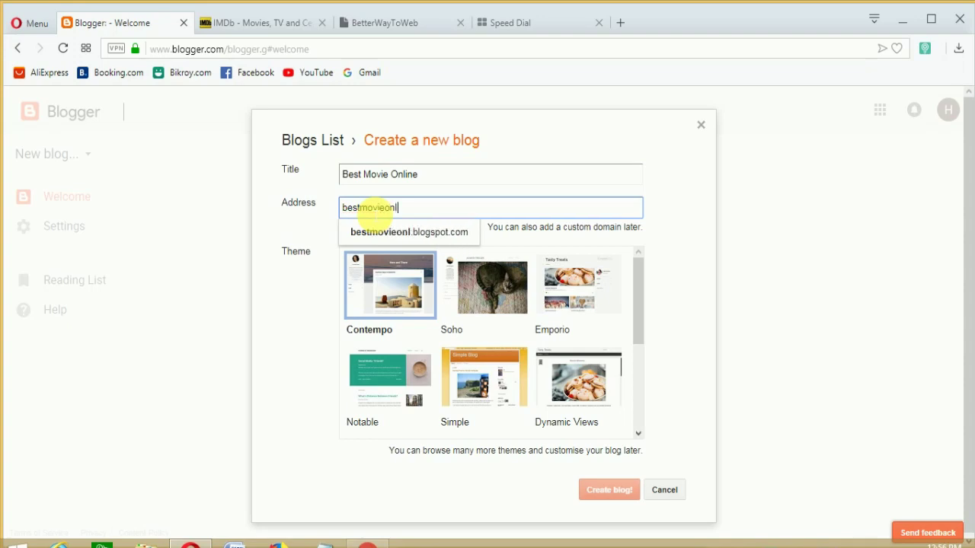
click(431, 237)
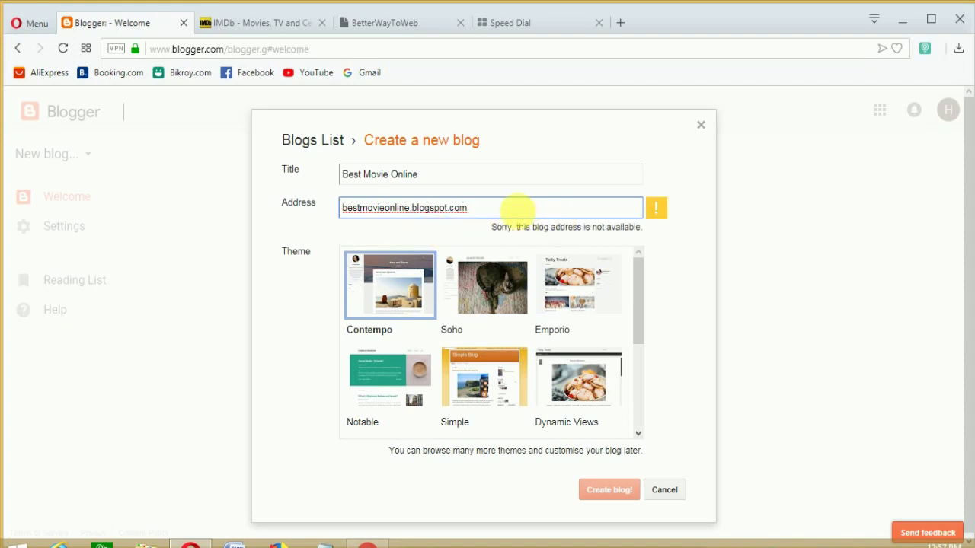
drag(409, 207, 385, 207)
key(BackSpace)
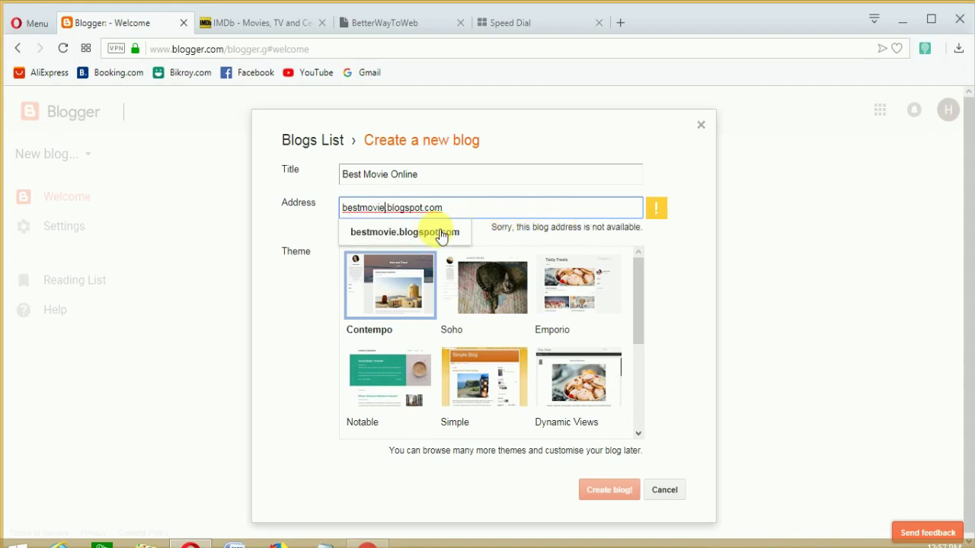
text(ever)
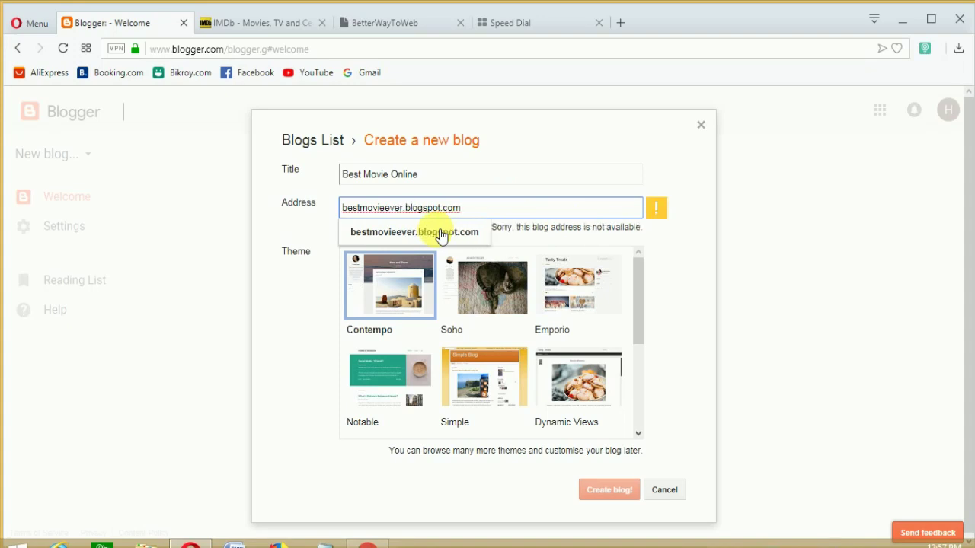
key(BackSpace)
key(BackSpace)
key(BackSpace)
key(BackSpace)
key(BackSpace)
text(c)
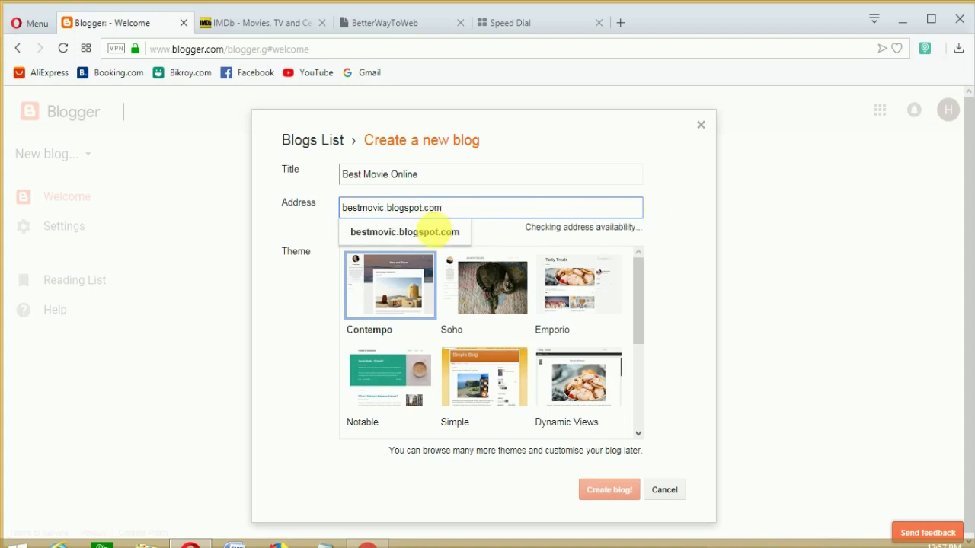
text(reator)
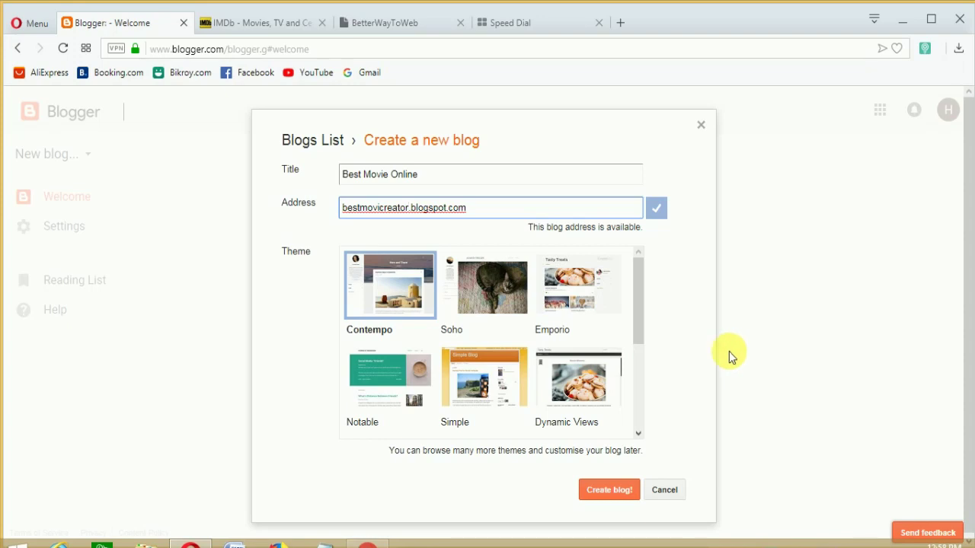
click(573, 288)
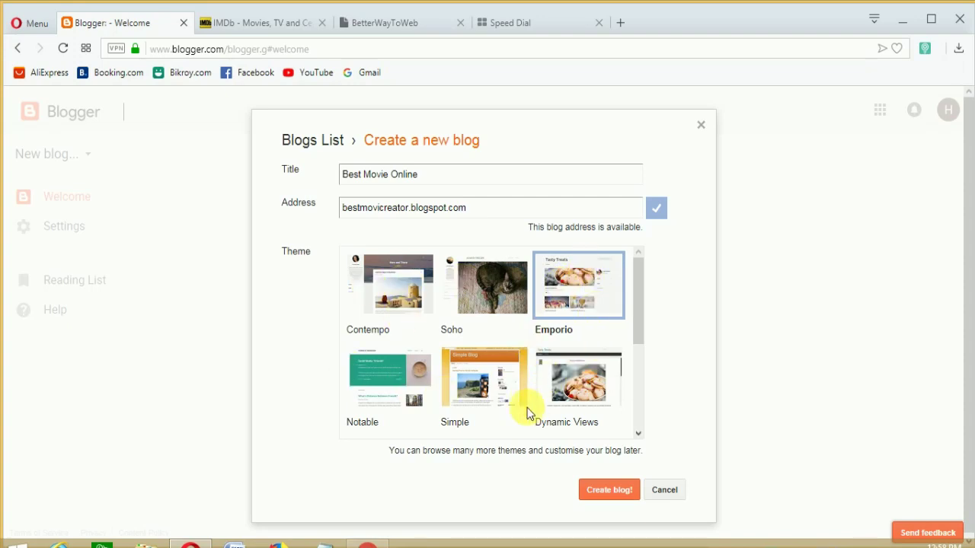
click(607, 492)
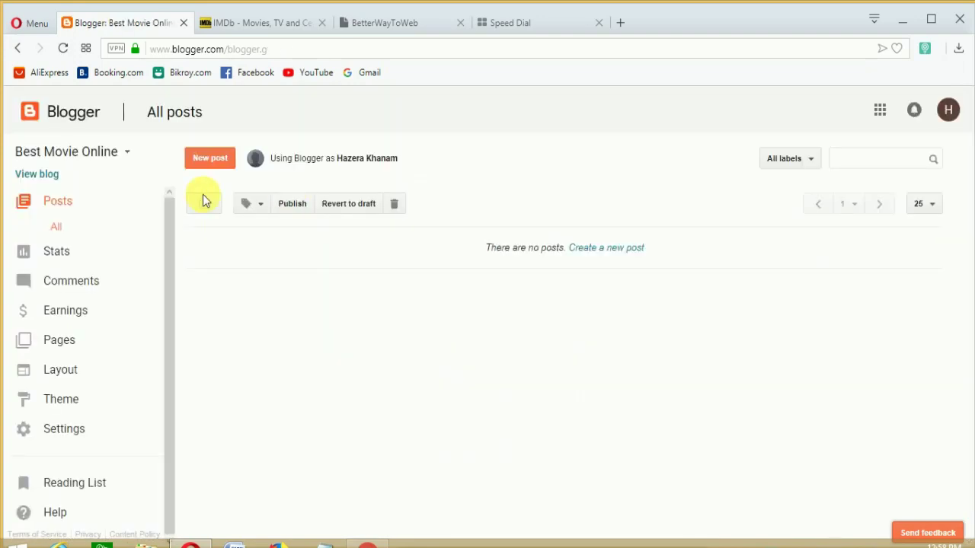
View the live blog in a new tab, then return to the Blogger dashboard from it
right_click(31, 174)
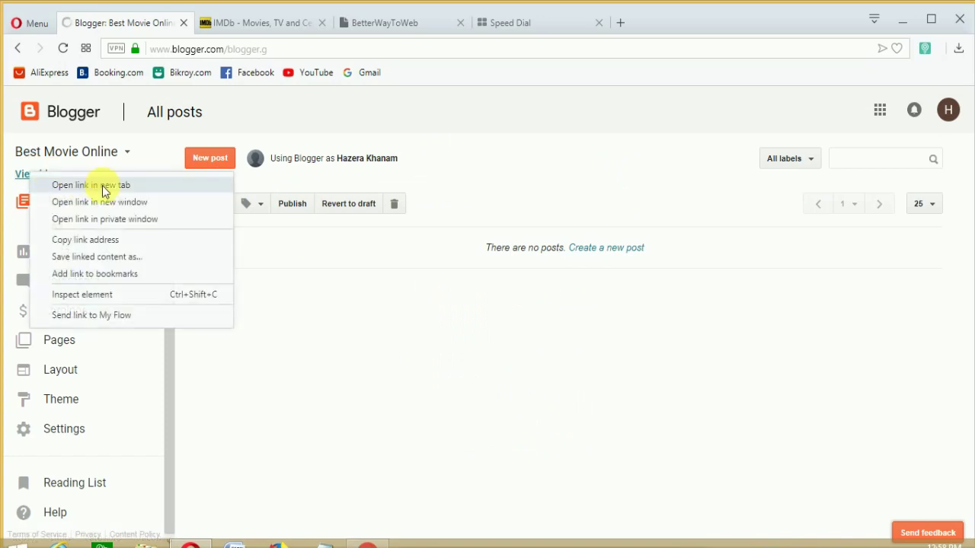
click(99, 187)
key(ctrl+Tab)
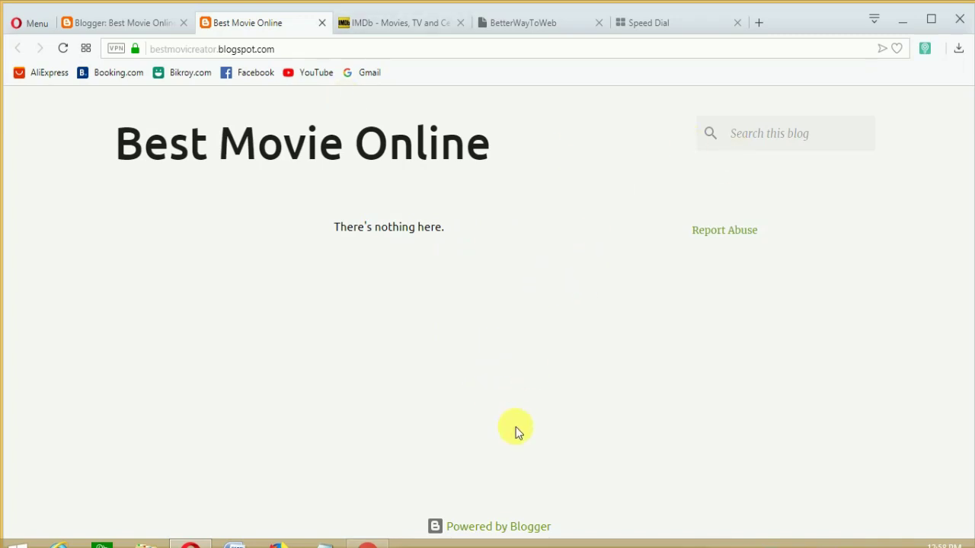
click(531, 527)
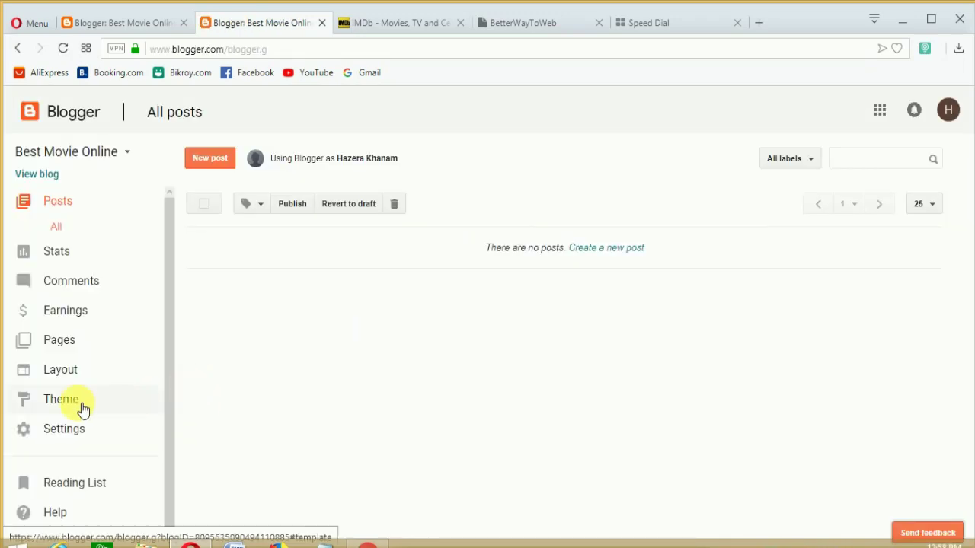
Apply the third Contempo thumbnail (red floral) to the blog and go back to Posts
click(62, 399)
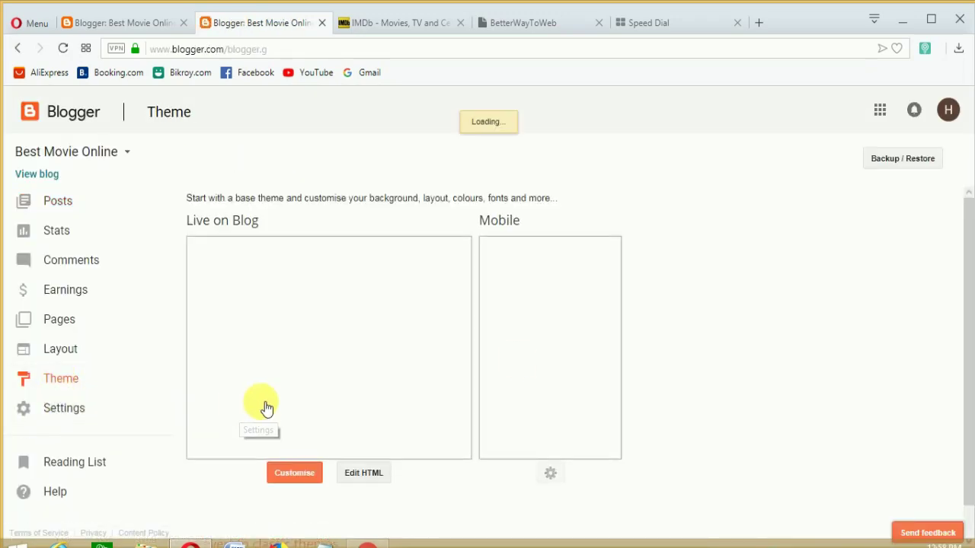
scroll(529, 358, down, 3)
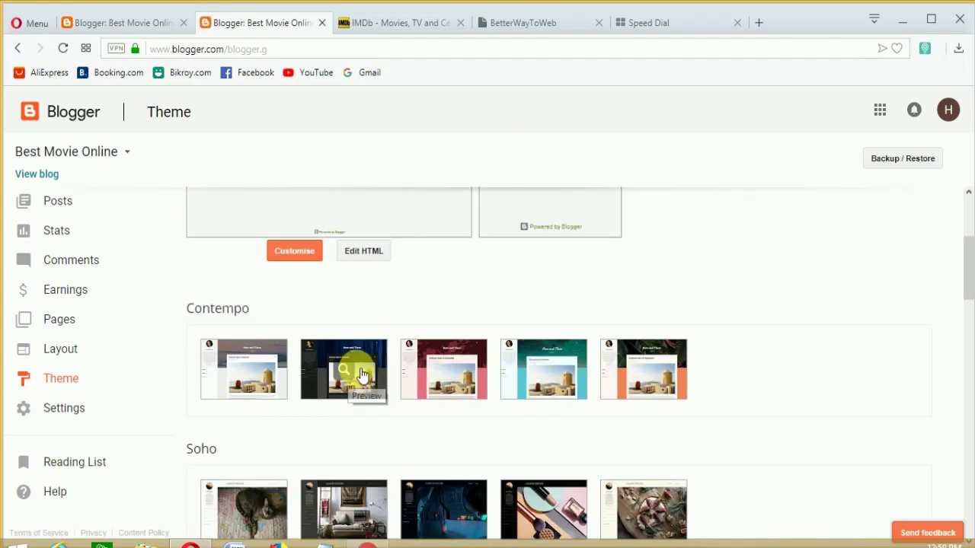
click(454, 370)
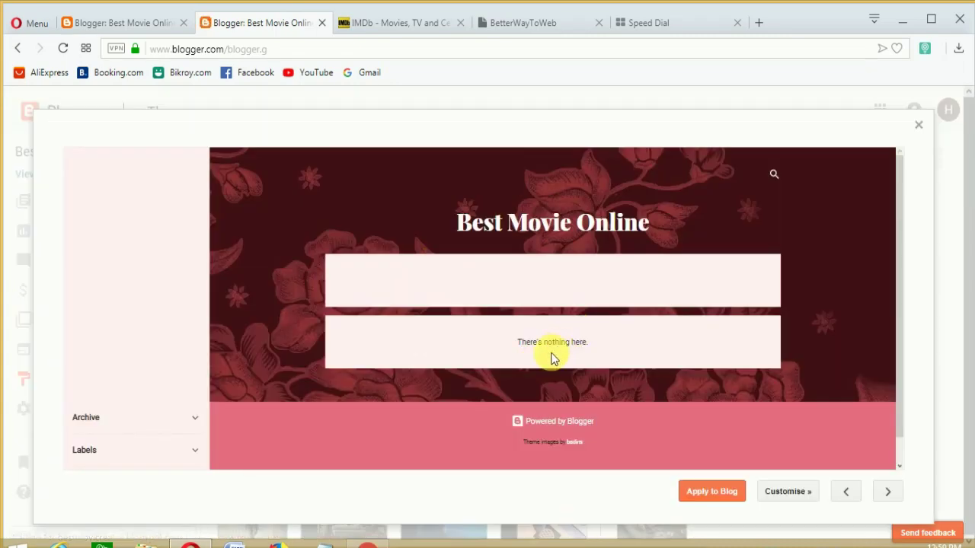
click(722, 488)
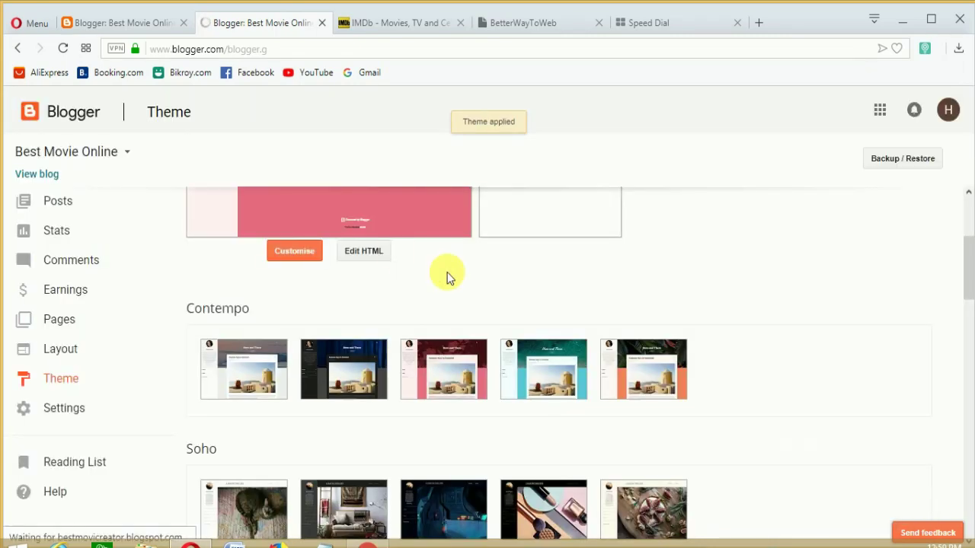
click(64, 204)
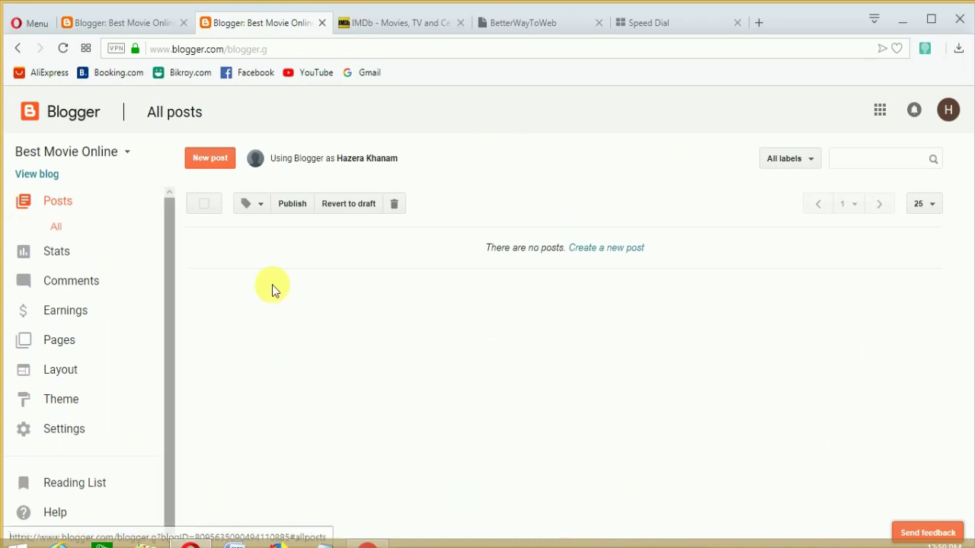
Open a new post in the editor, then switch to the IMDb tab
click(211, 156)
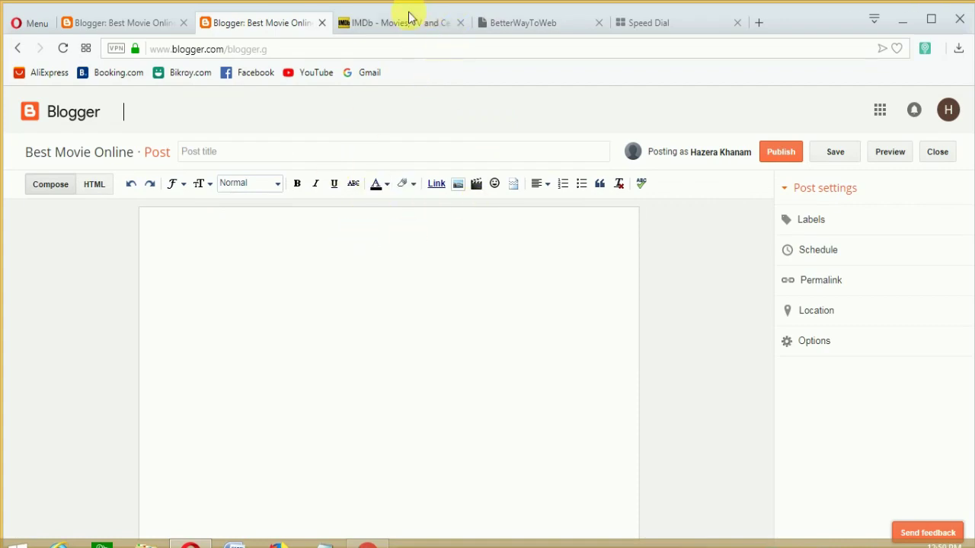
click(384, 21)
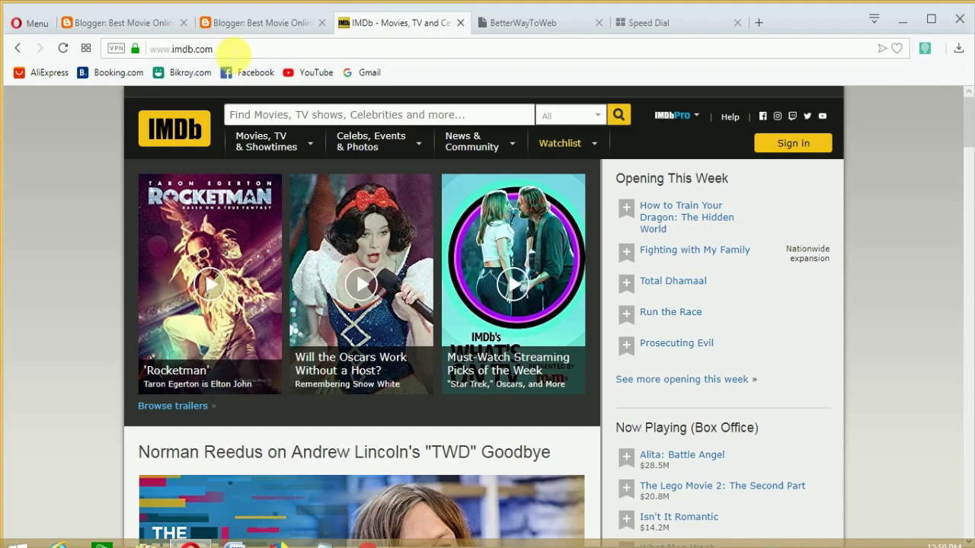
Open Fighting with My Family from IMDb's In Theaters movie list
mouse_move(310, 142)
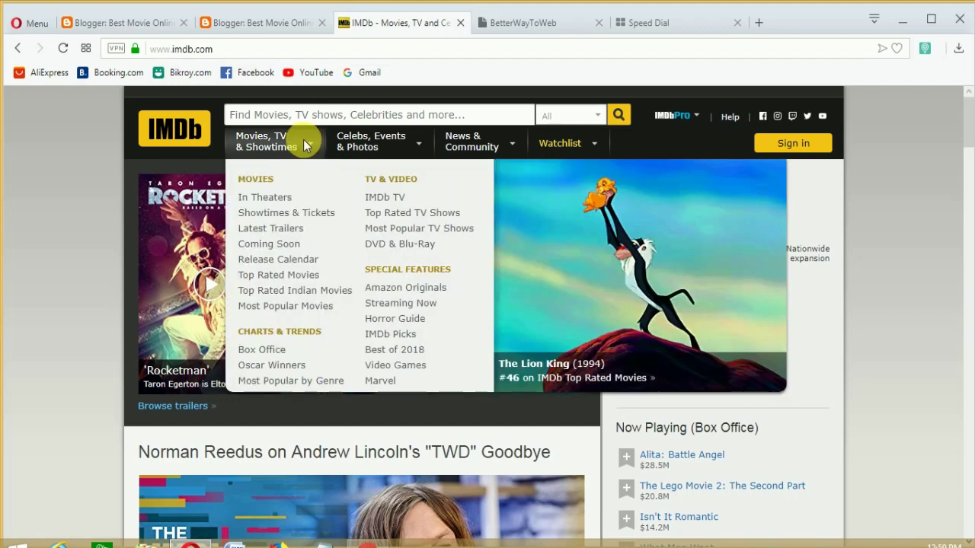
click(283, 245)
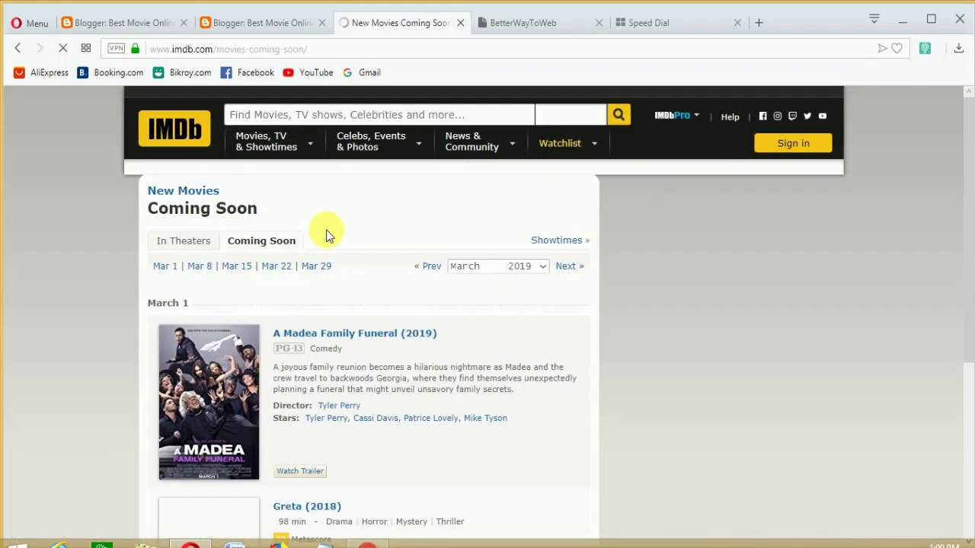
scroll(427, 373, down, 1)
click(185, 164)
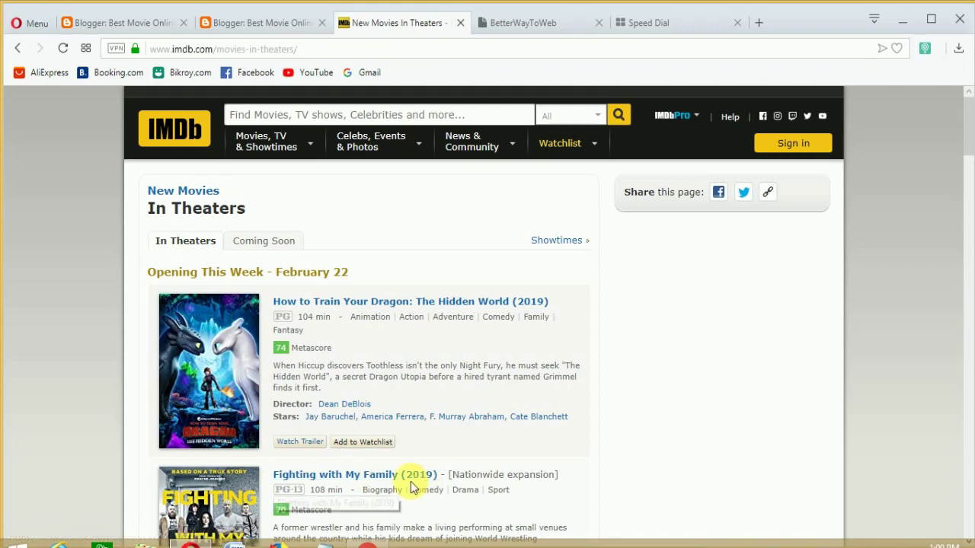
click(304, 476)
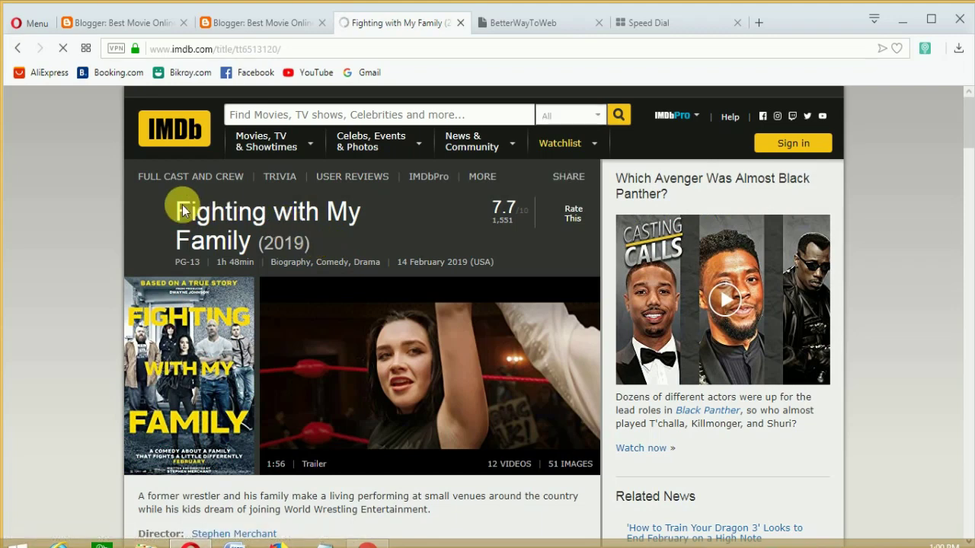
Copy the film title 'Fighting with My Family (2019)'
triple_click(235, 210)
right_click(236, 207)
click(268, 258)
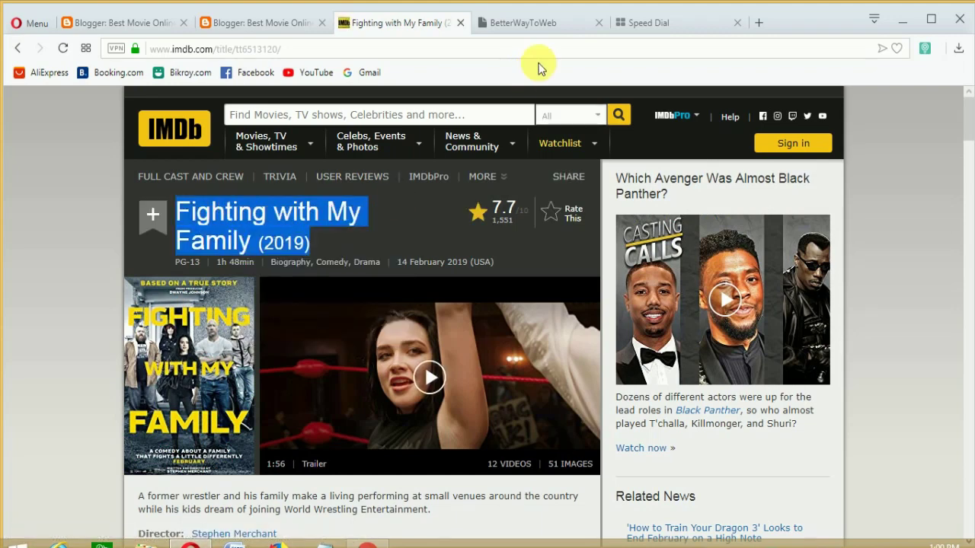
click(689, 22)
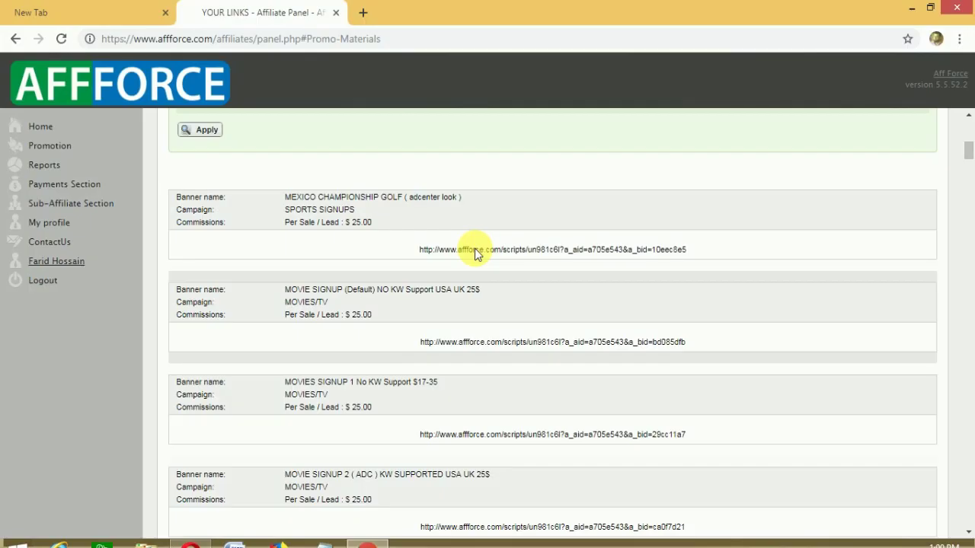
Google the copied film title and copy its release, director and production details
click(363, 12)
key(ctrl+v)
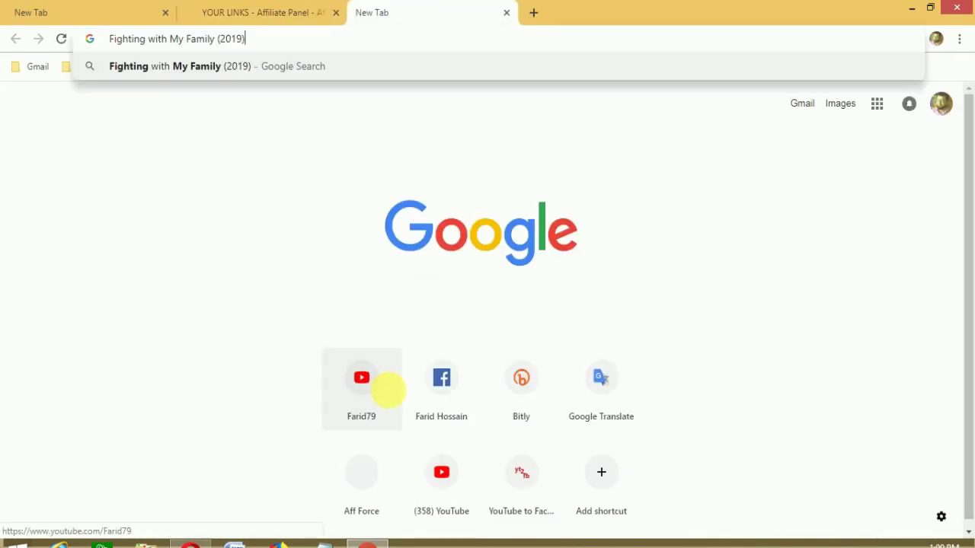
key(Return)
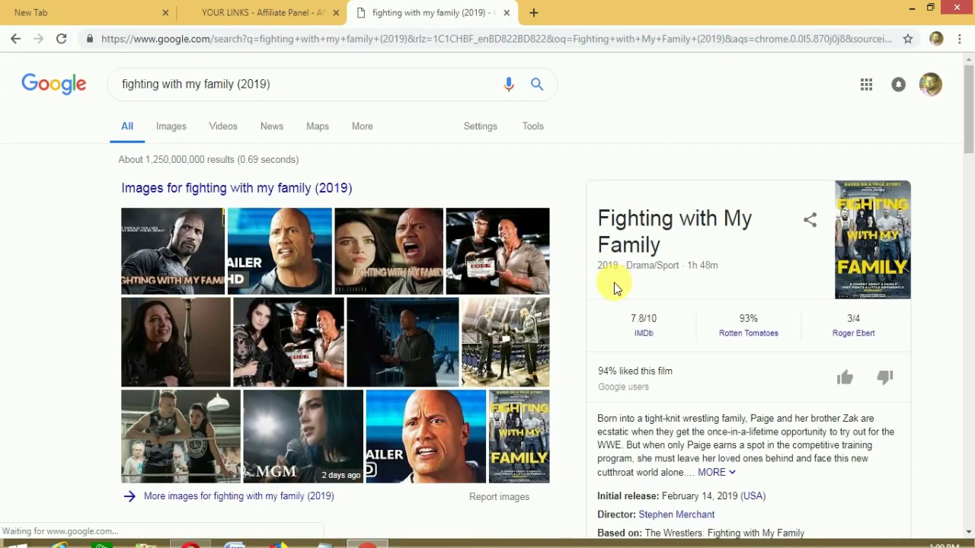
scroll(615, 305, down, 2)
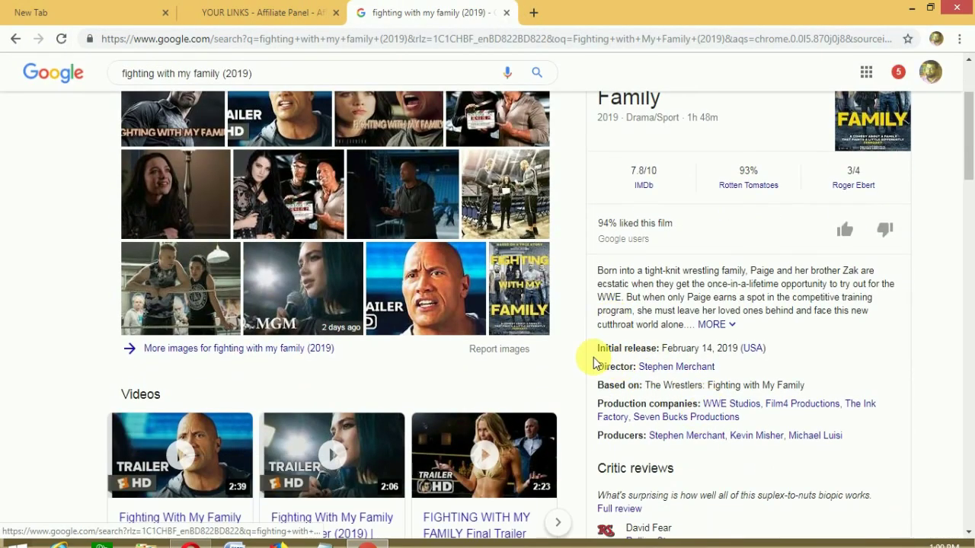
drag(593, 348, 856, 435)
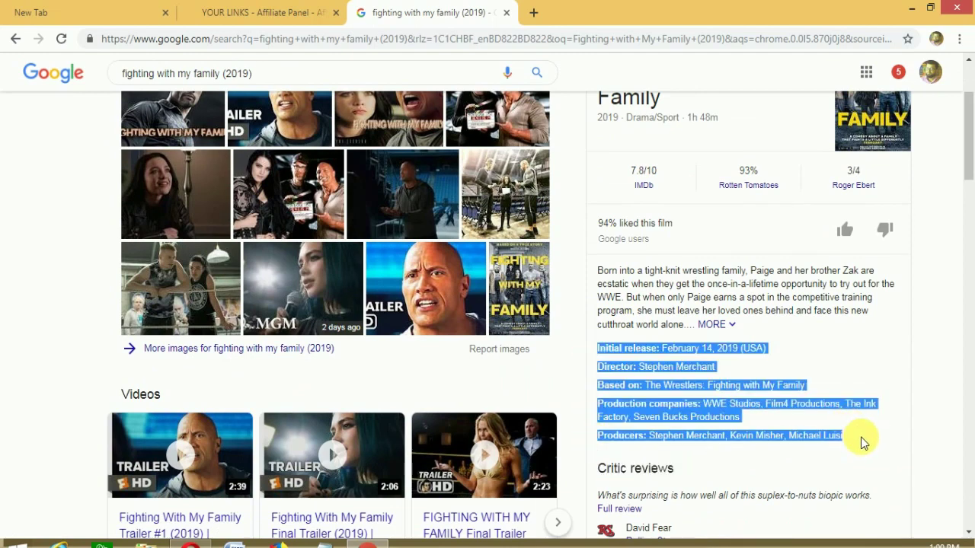
right_click(614, 380)
click(636, 296)
Paste the film details into Notepad, minimize it, and return to the Blogger post editor
click(323, 545)
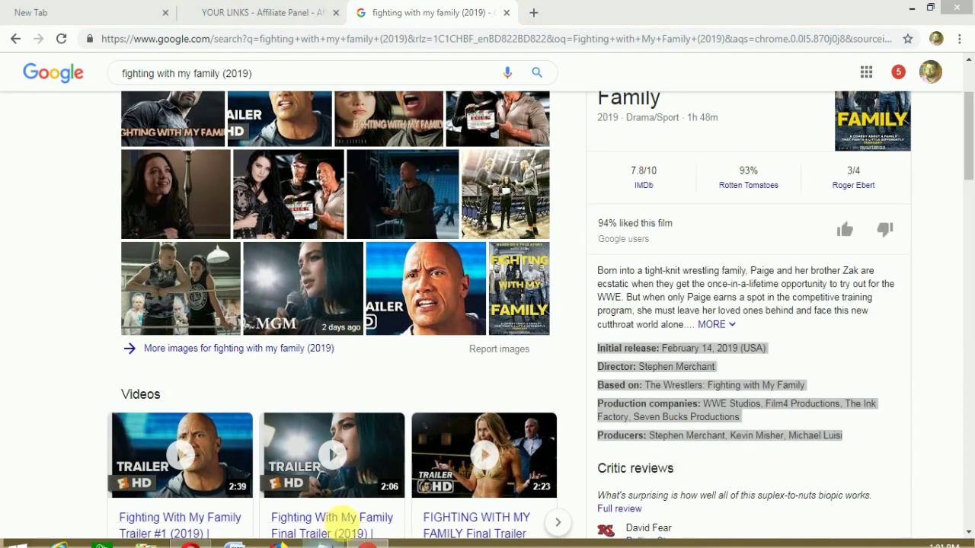
right_click(447, 133)
click(476, 197)
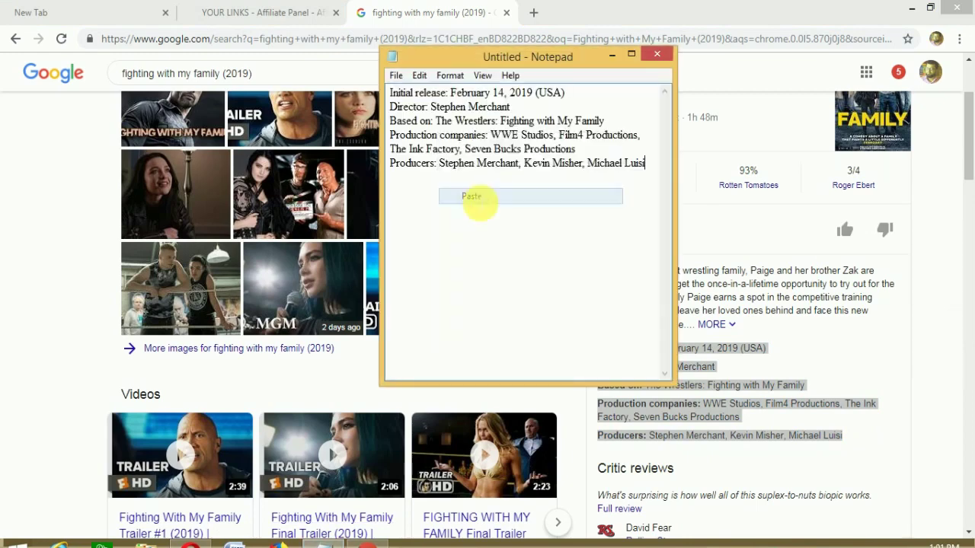
click(612, 54)
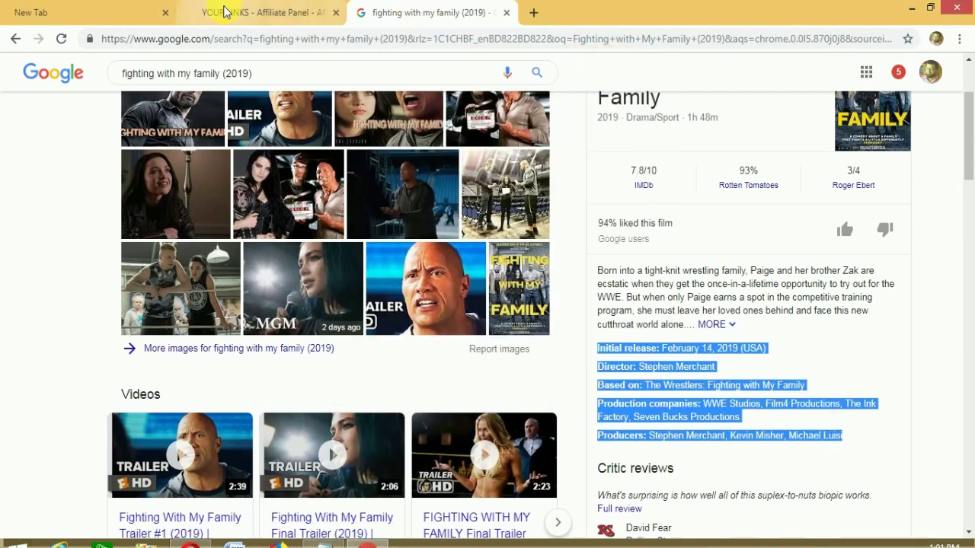
click(191, 546)
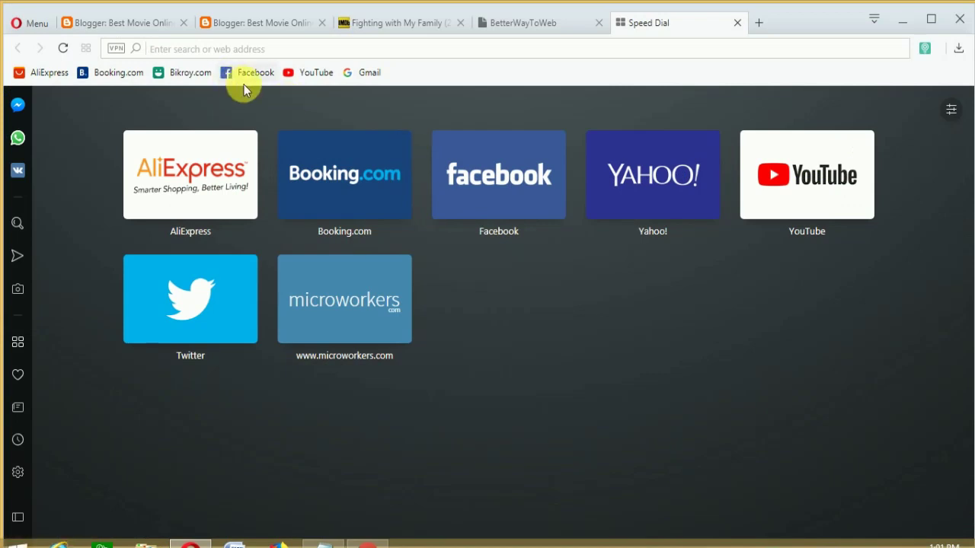
click(258, 22)
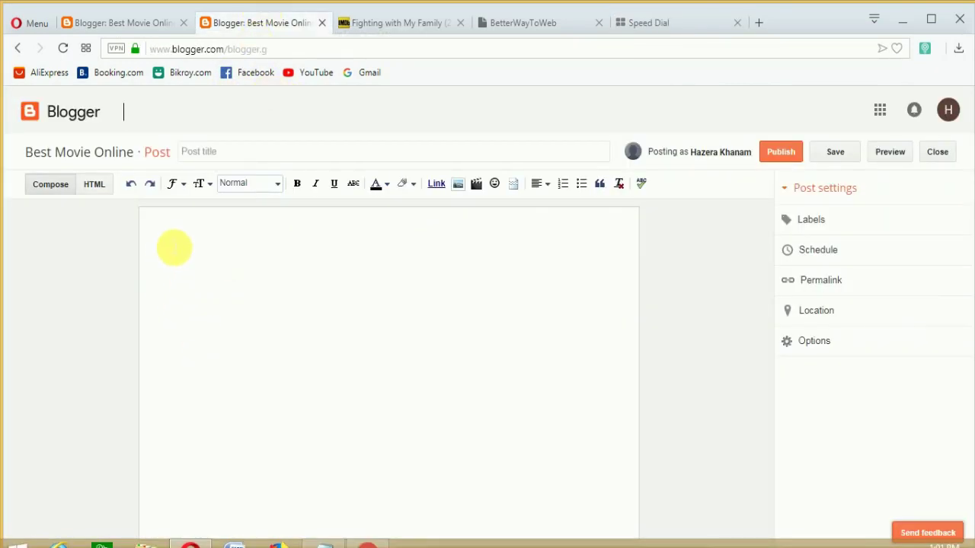
Delete the mis-pasted text from the post and copy the movie details from Notepad
key(ctrl+v)
drag(420, 307, 169, 229)
key(Delete)
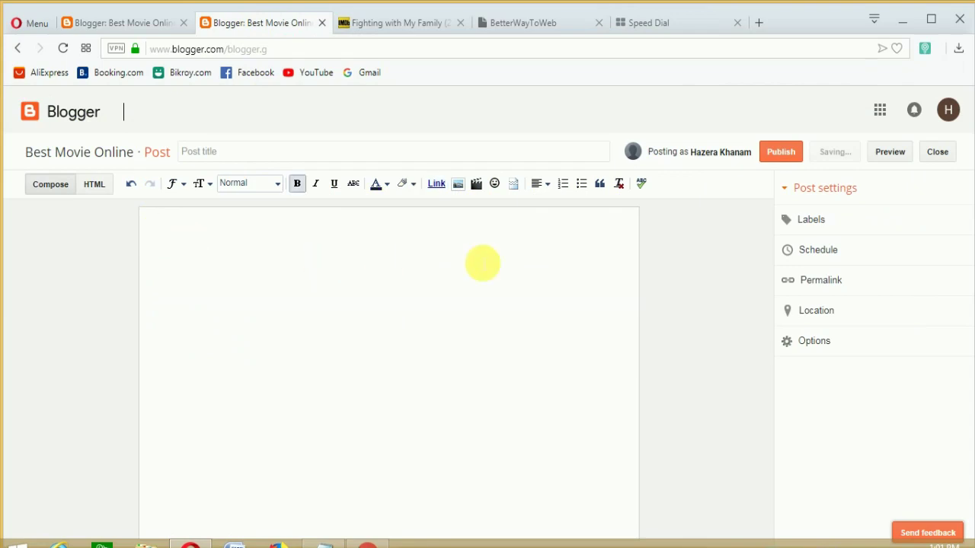
click(324, 545)
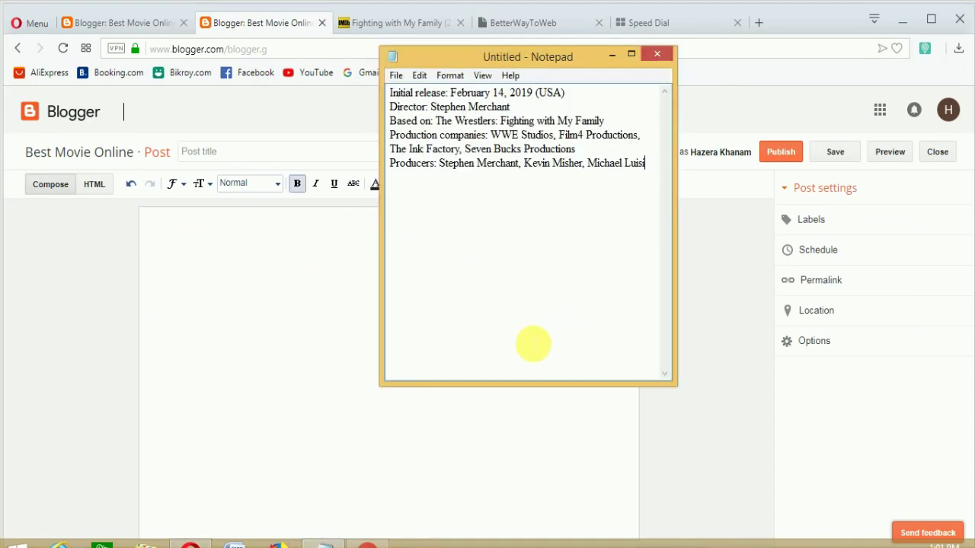
drag(390, 93, 645, 165)
right_click(447, 122)
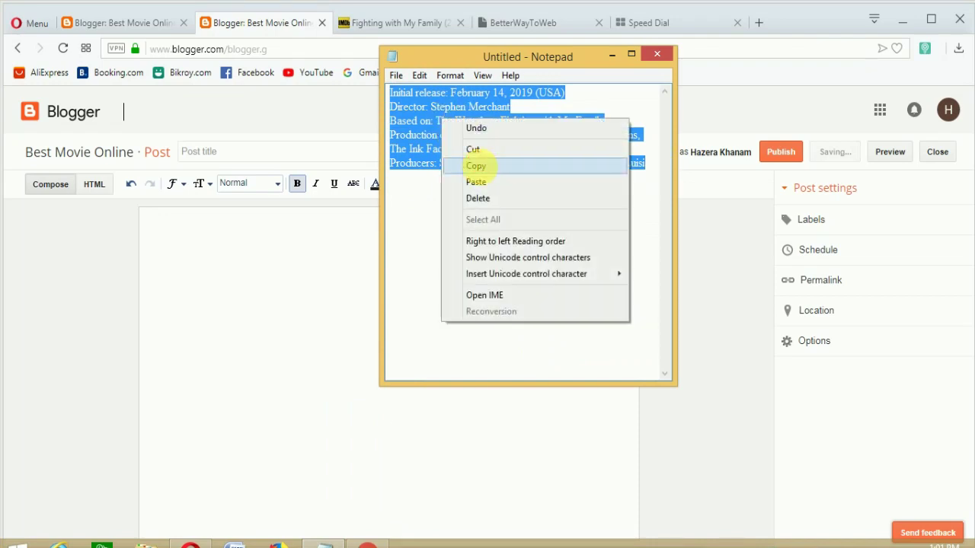
click(476, 166)
Paste the movie details into the post body with a blank line above them
click(170, 246)
right_click(190, 249)
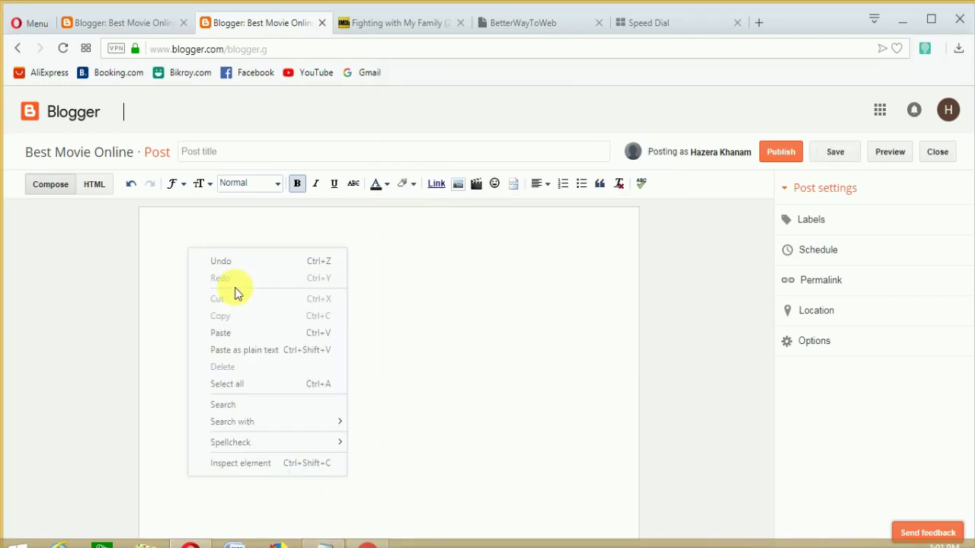
click(220, 332)
click(163, 224)
key(Return)
key(Return)
key(Return)
key(Return)
key(Return)
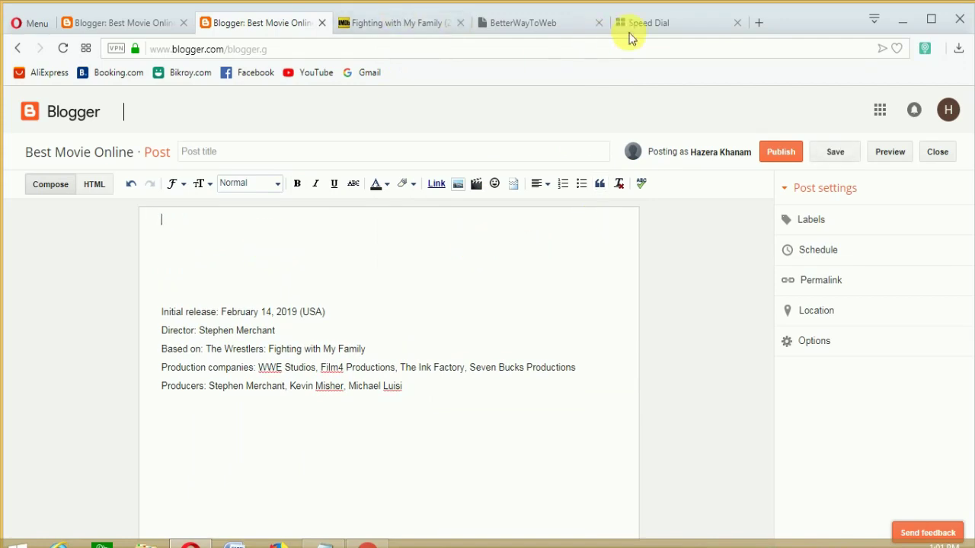
Open the Fighting With My Family Trailer #1 from Google's video results
click(368, 543)
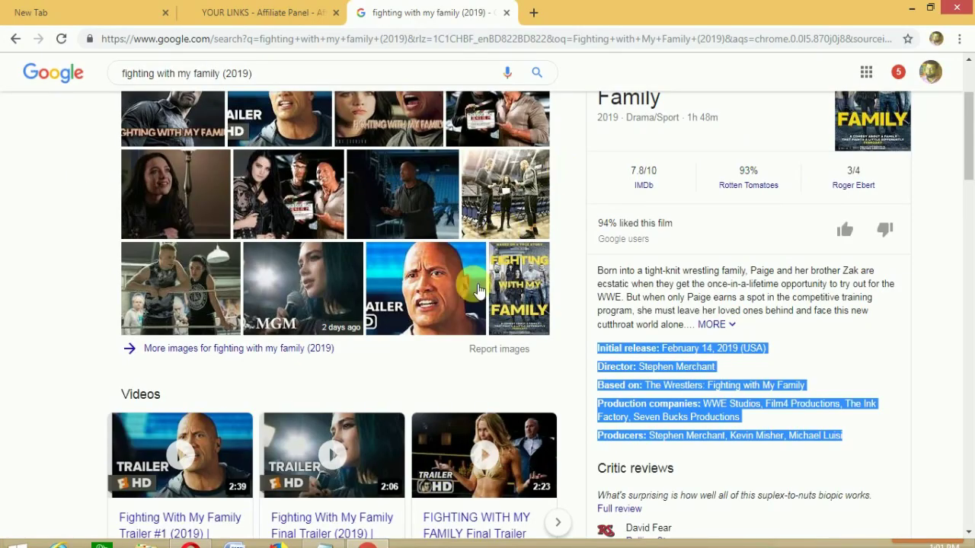
scroll(868, 370, up, 2)
click(884, 518)
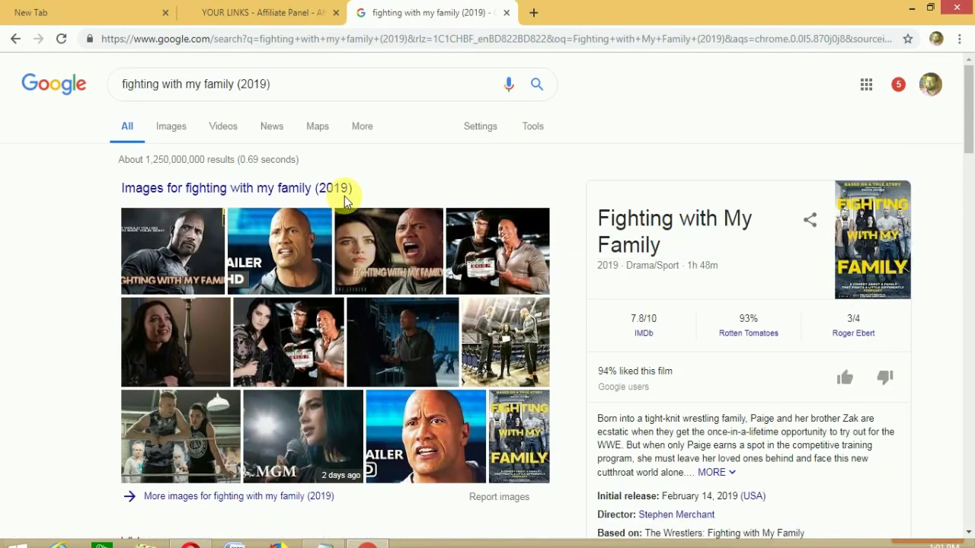
click(224, 116)
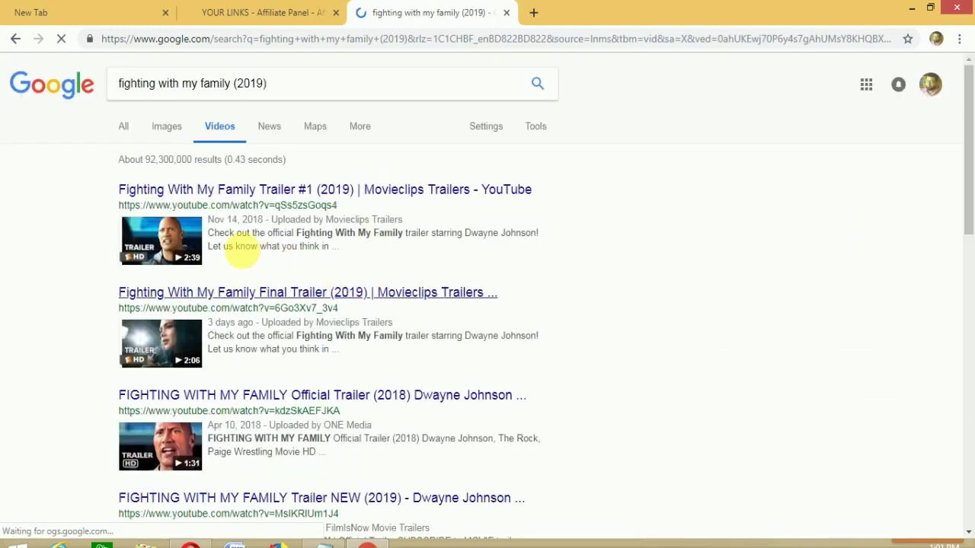
click(186, 238)
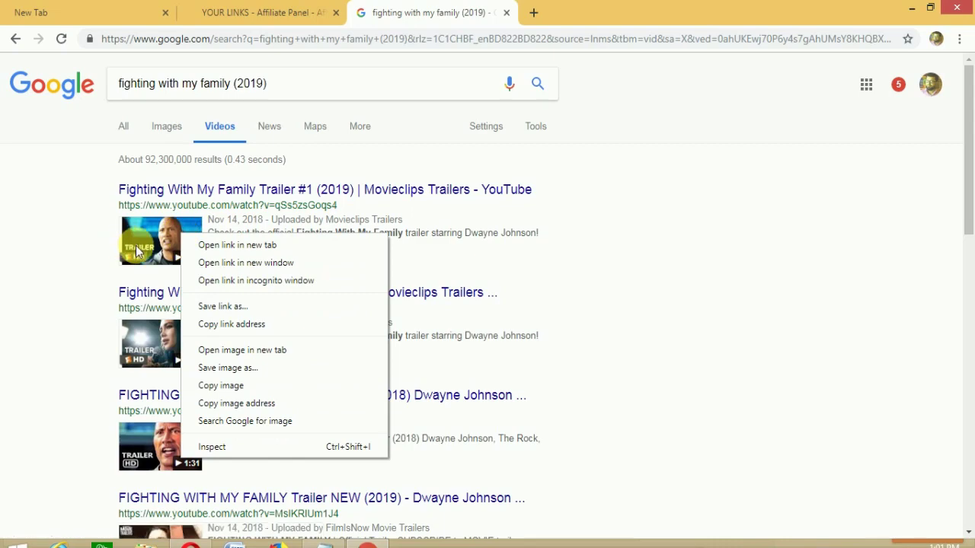
click(160, 230)
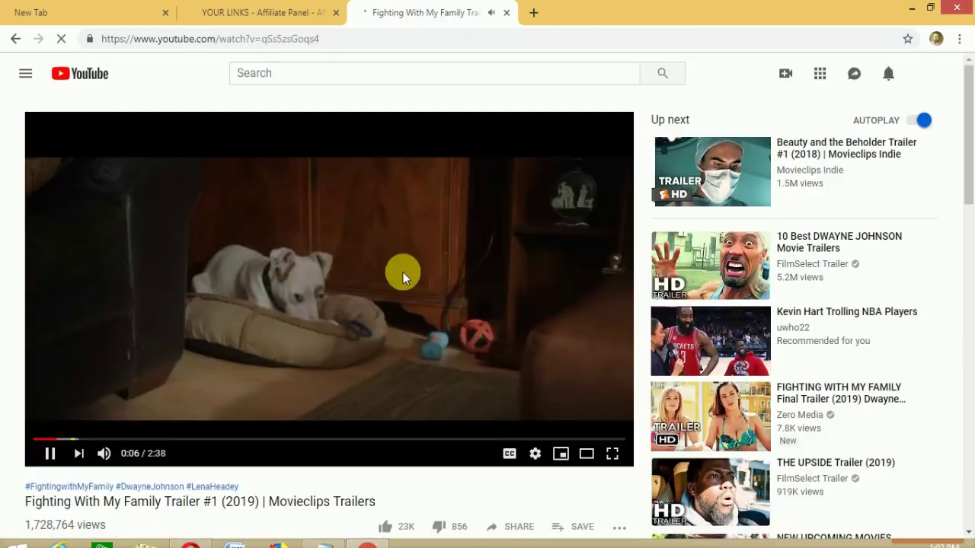
Copy the trailer's video URL, close the YouTube tab, and return to Blogger
right_click(403, 272)
click(448, 290)
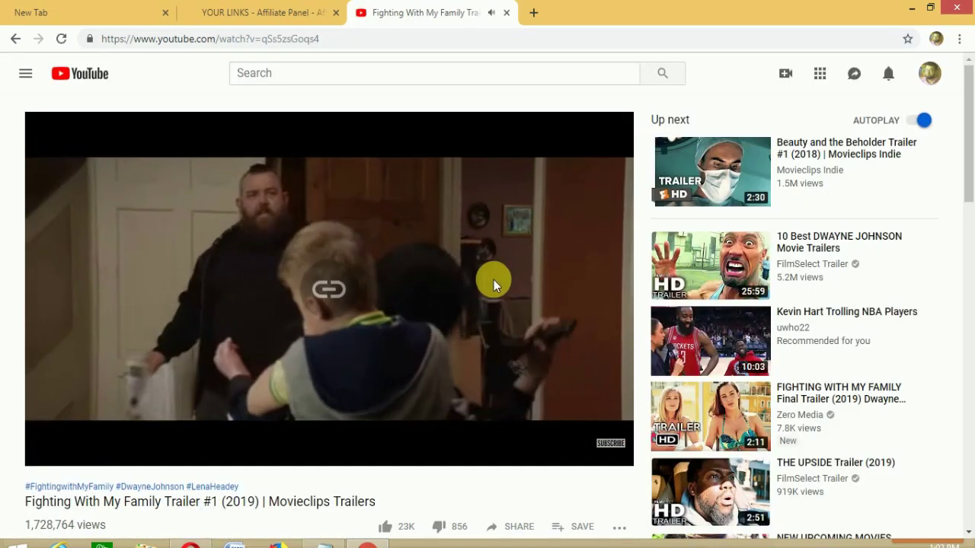
click(505, 13)
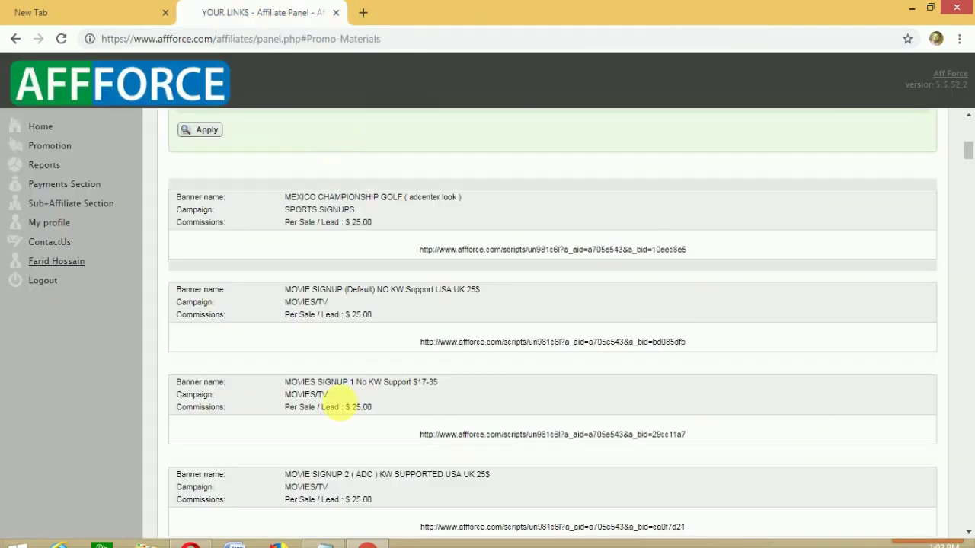
click(191, 542)
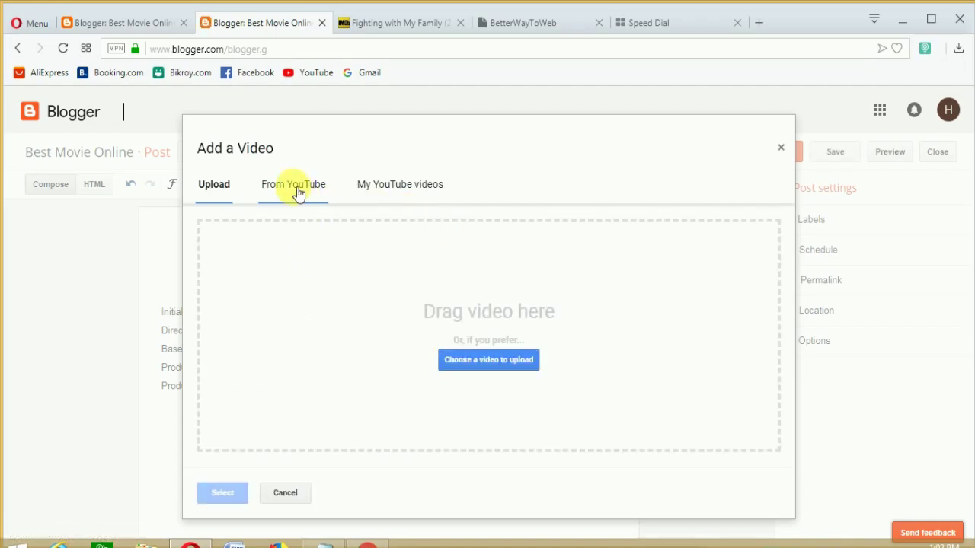
Insert the Fighting With My Family trailer from YouTube by searching the pasted link
click(299, 193)
right_click(307, 231)
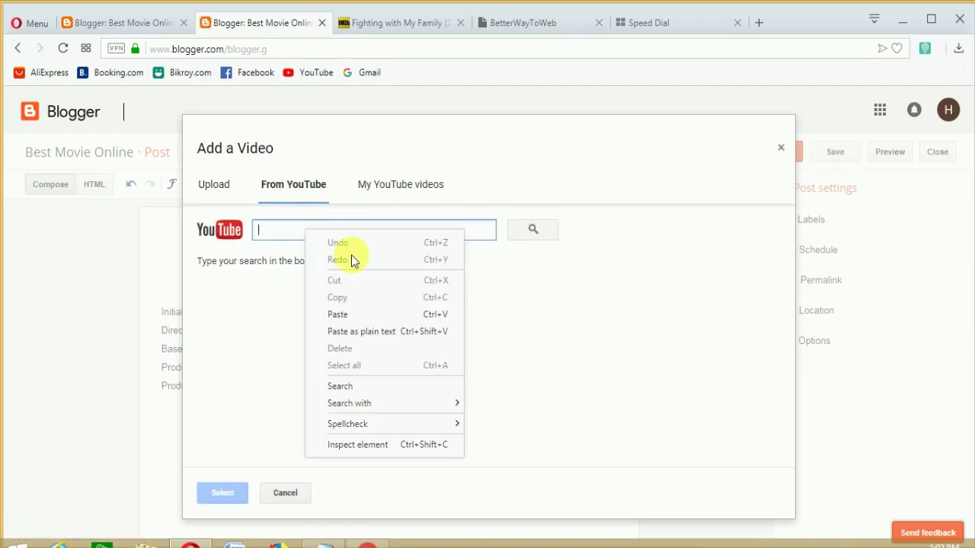
click(337, 315)
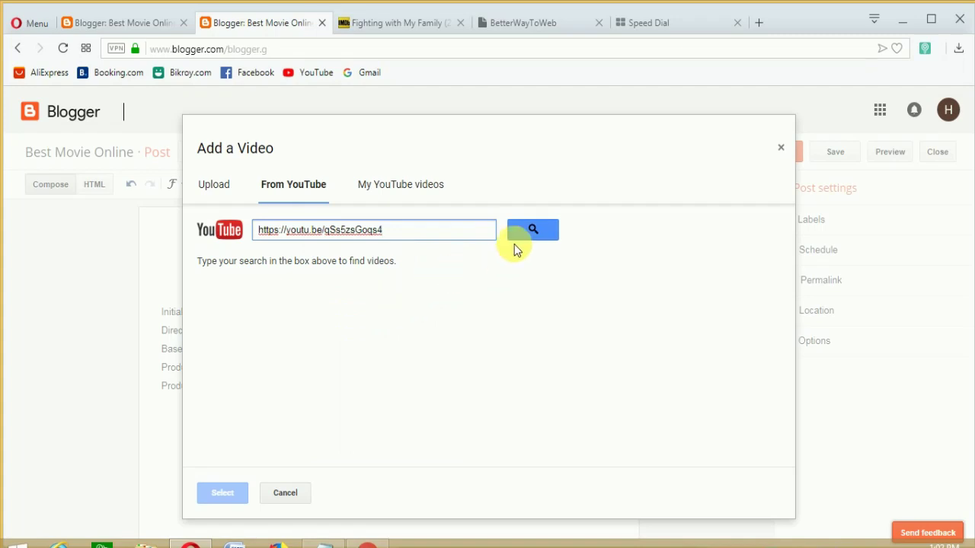
click(533, 230)
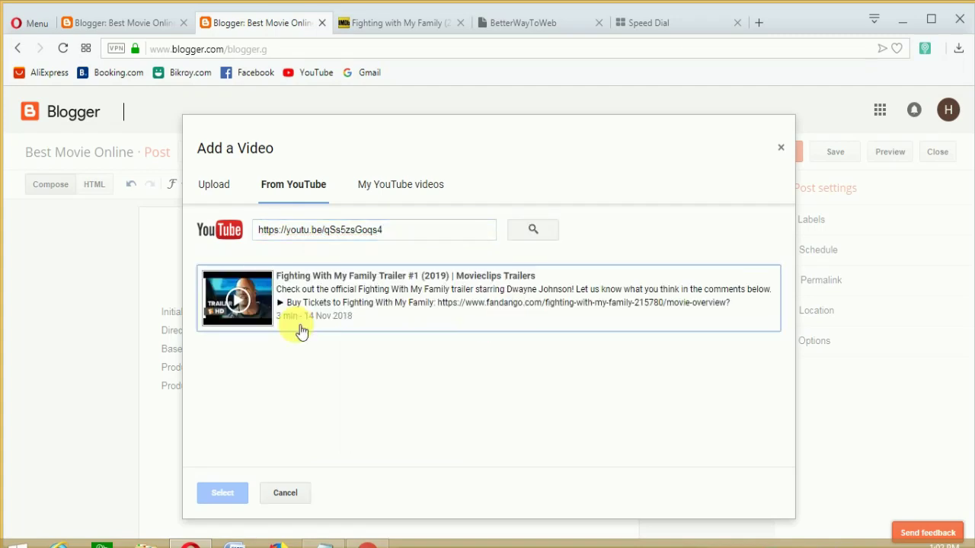
click(248, 297)
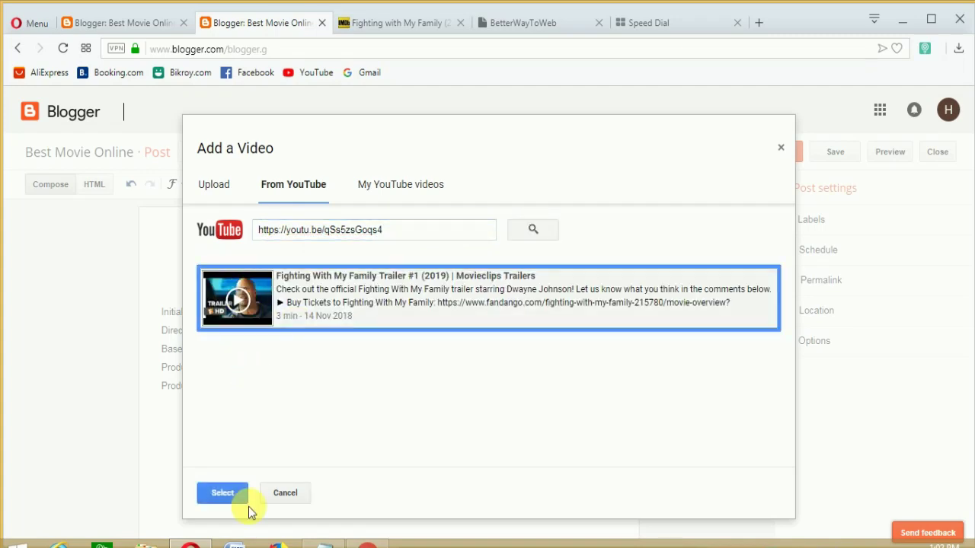
click(221, 493)
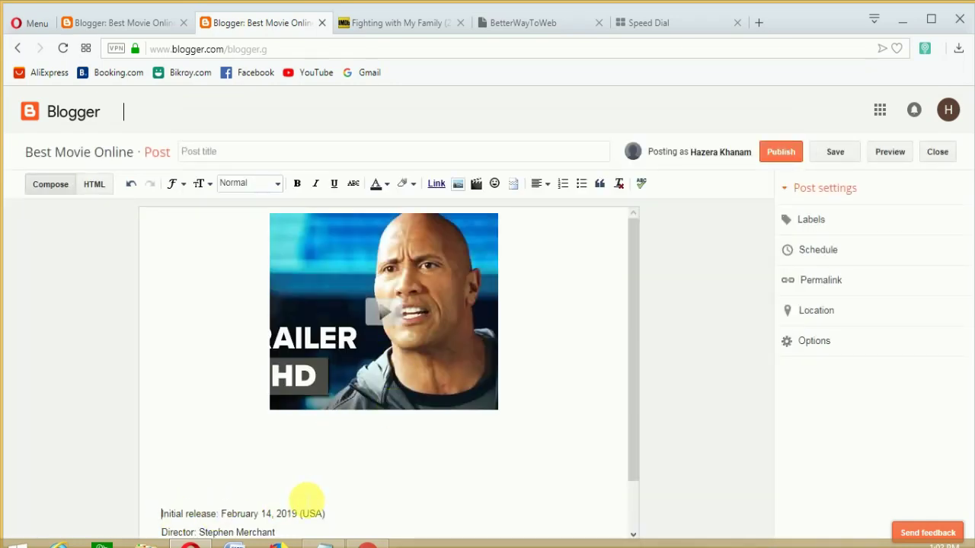
Start a new line after the Producers credits and type 'Full M'
scroll(307, 500, down, 2)
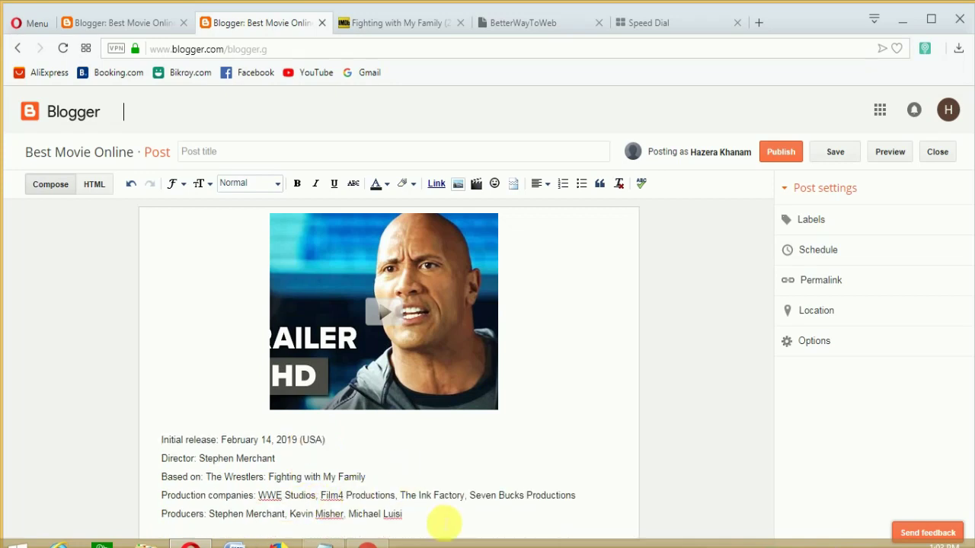
click(430, 524)
key(Return)
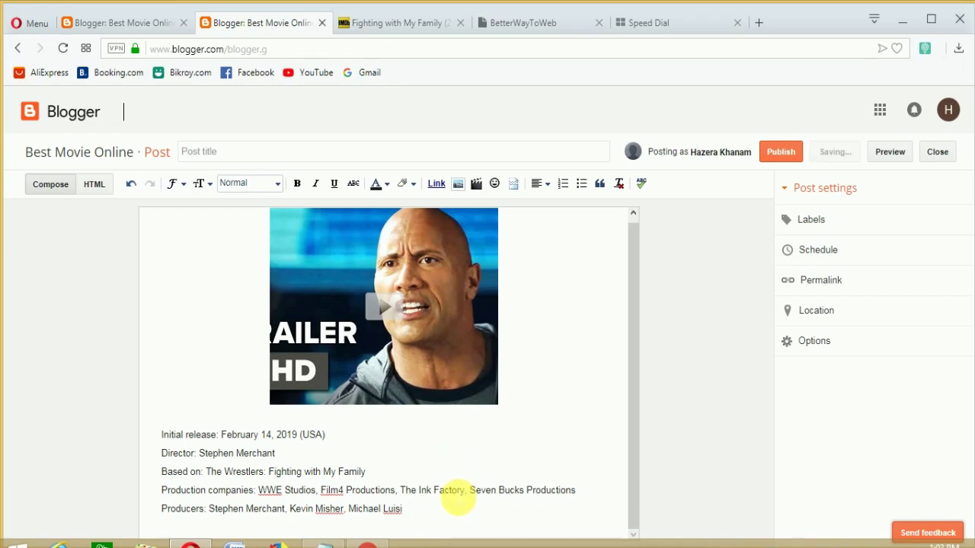
text(Full Mov)
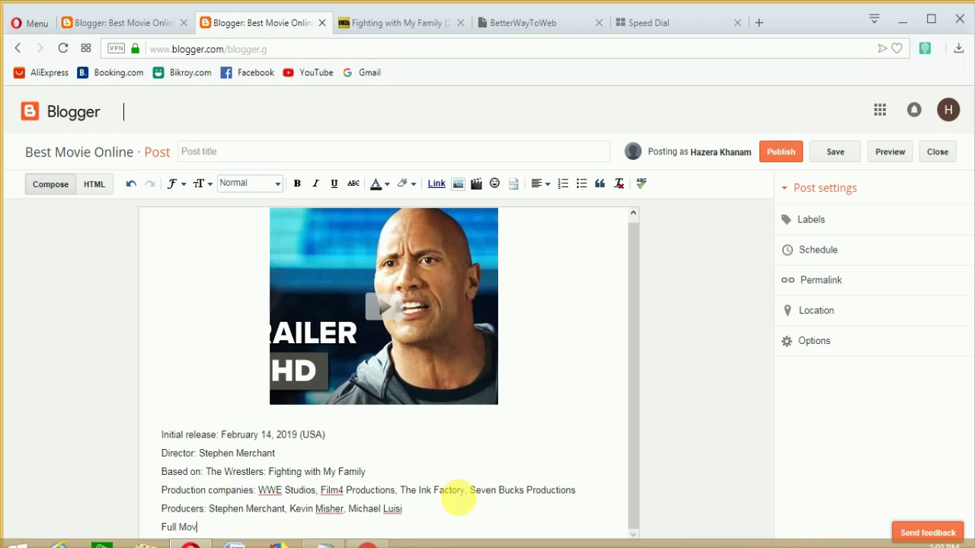